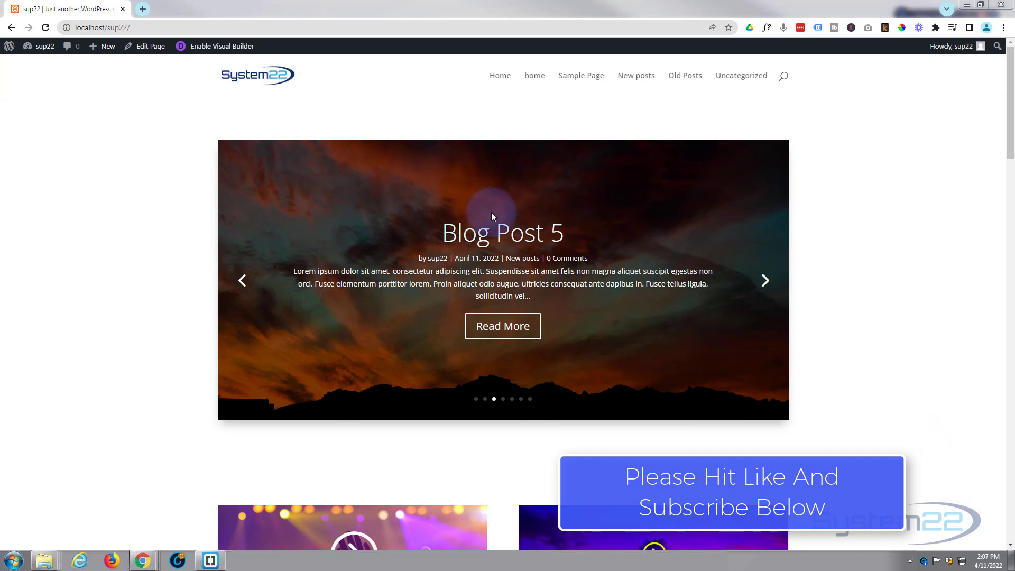
Step: Page through three posts in the home page slider, then enable the Visual Builder
click(765, 281)
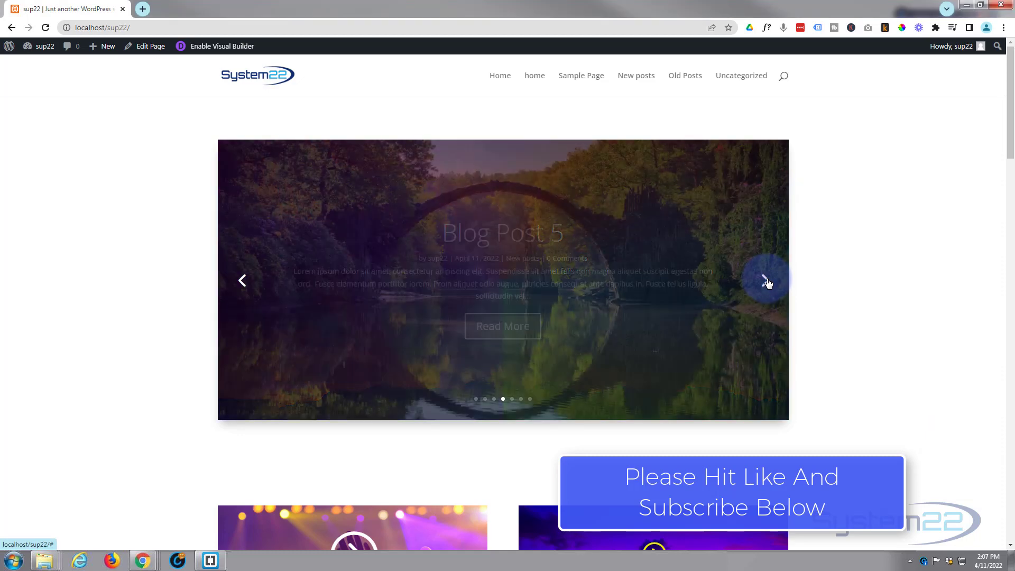
click(766, 281)
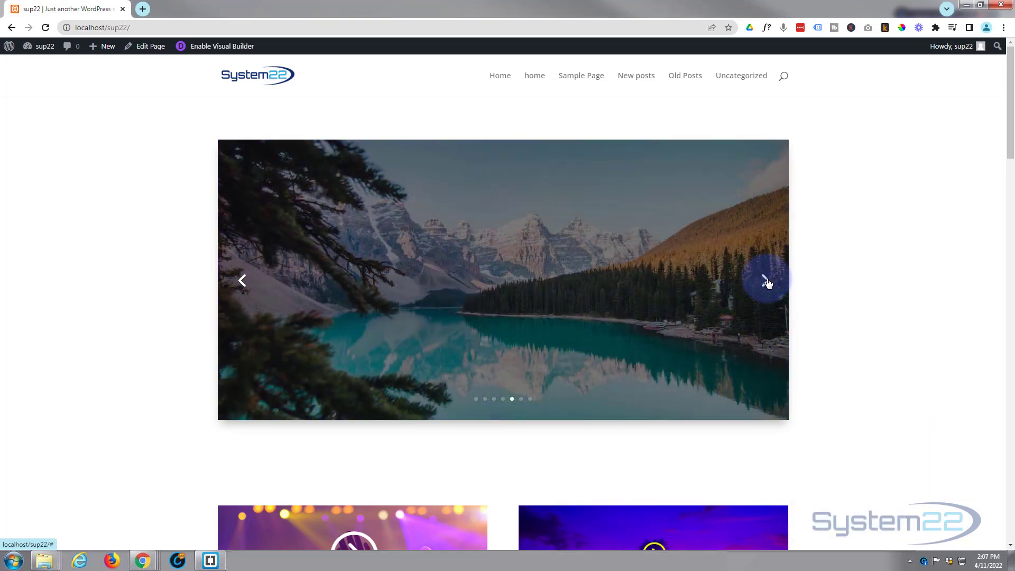
click(766, 281)
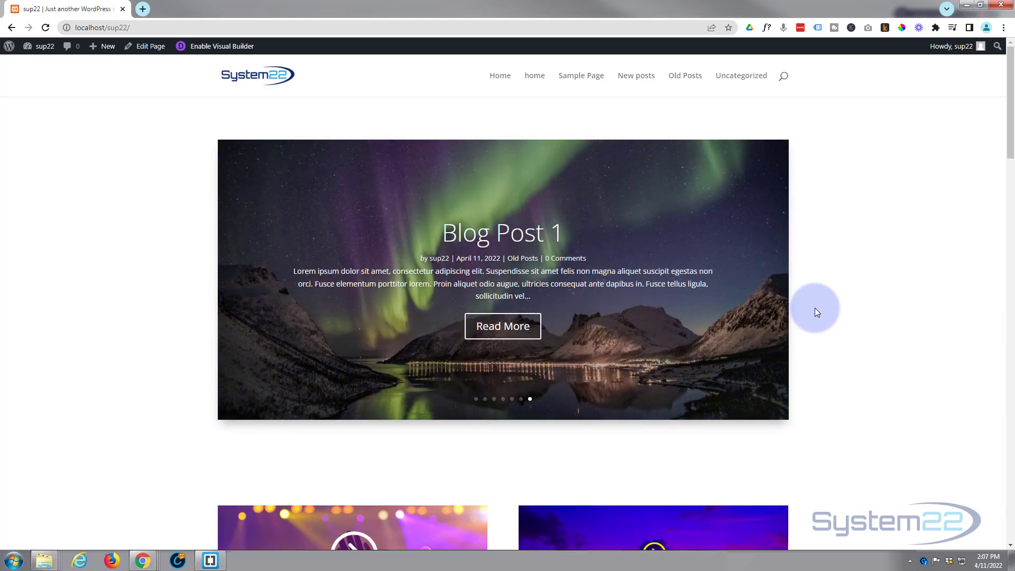
click(220, 46)
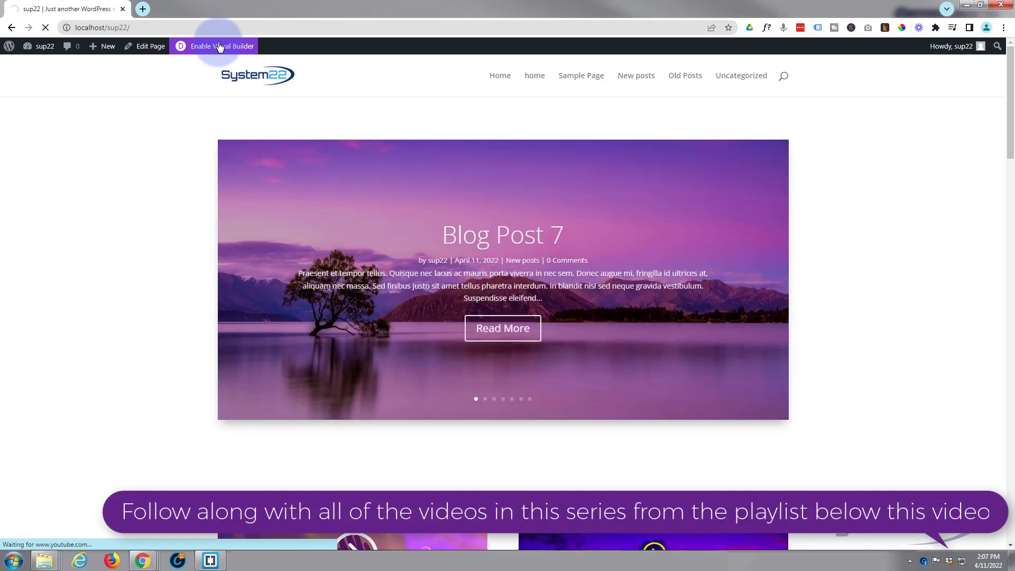
Step: Open the WordPress dashboard in a new tab and view the list of all posts
mouse_move(32, 48)
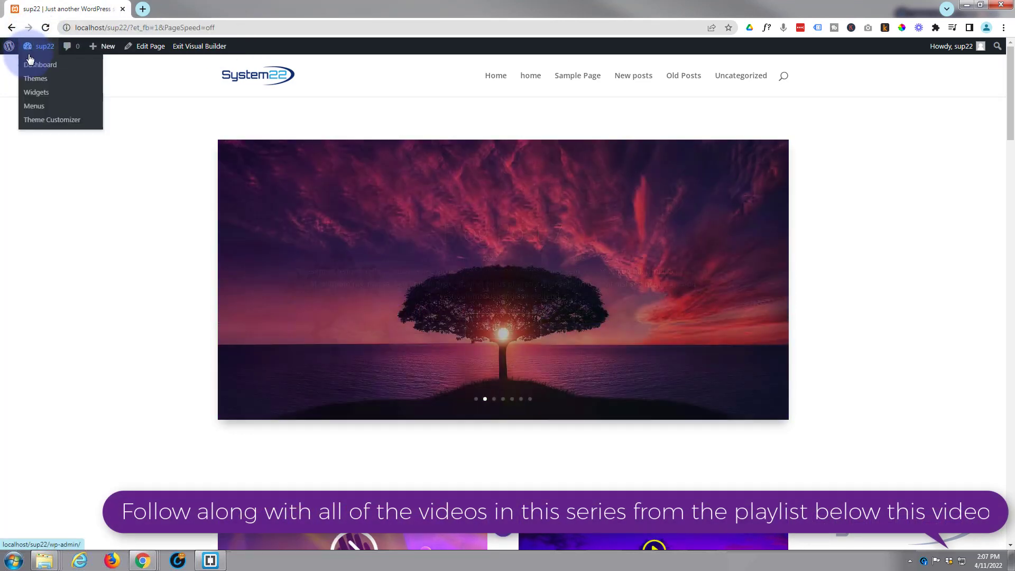
middle_click(32, 65)
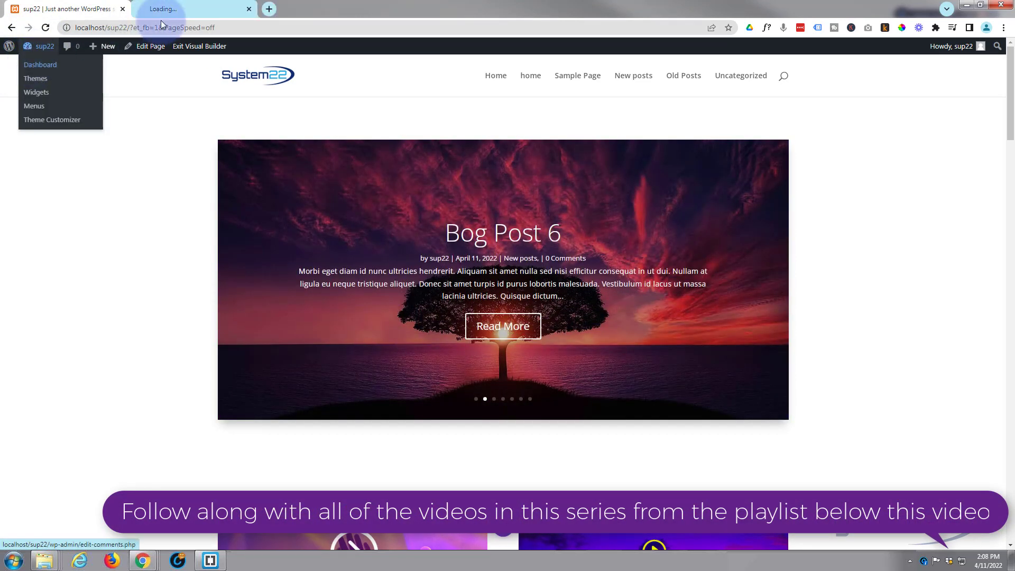
click(188, 9)
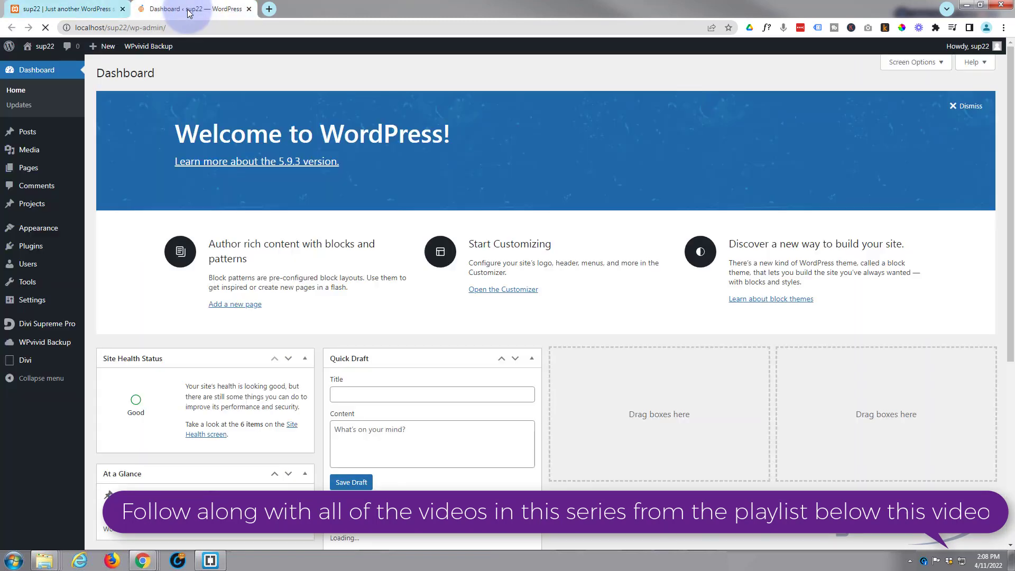
click(29, 132)
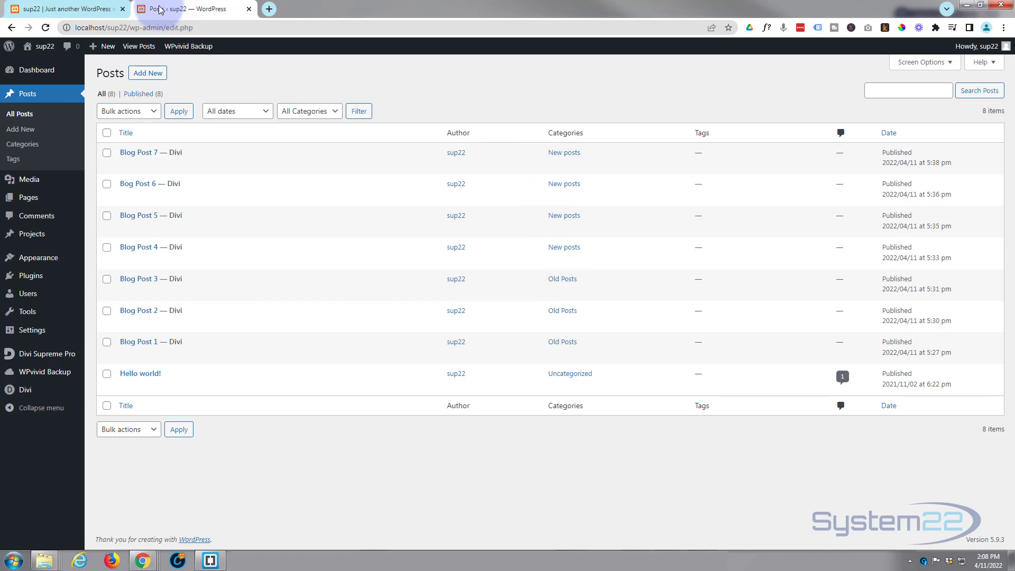
Step: Back on the home page editor, delete the existing slider module
click(37, 10)
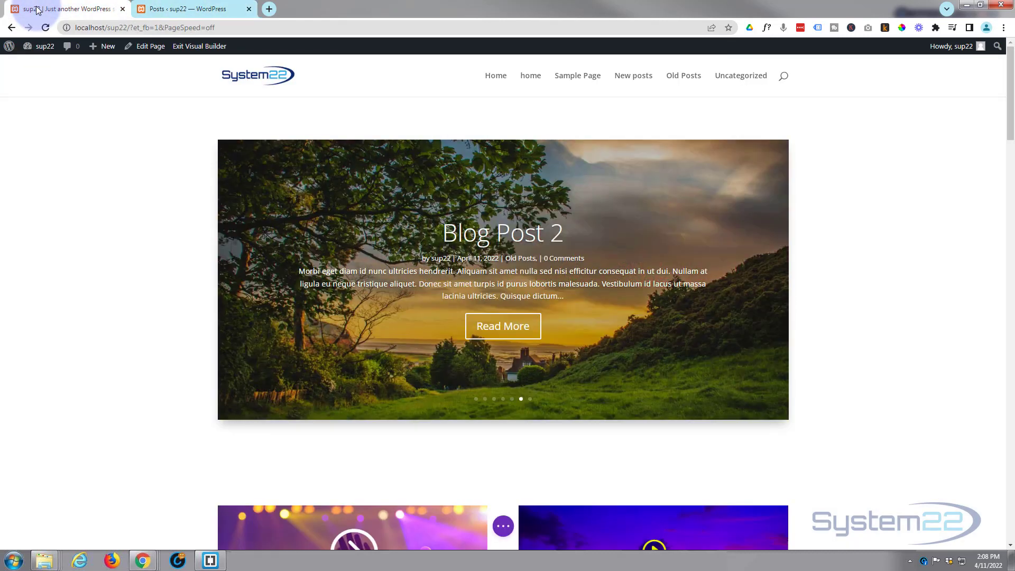
mouse_move(347, 206)
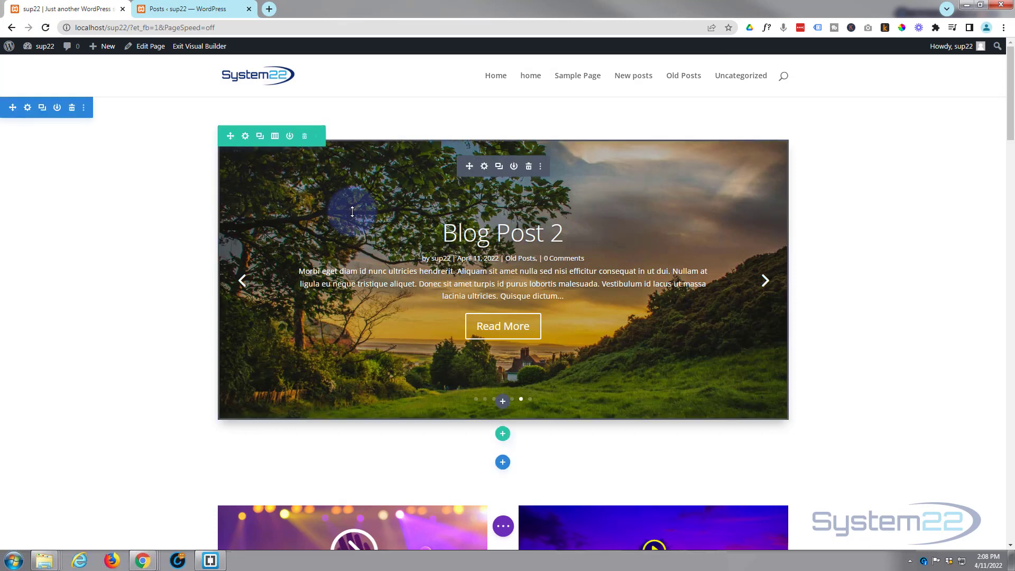
click(529, 167)
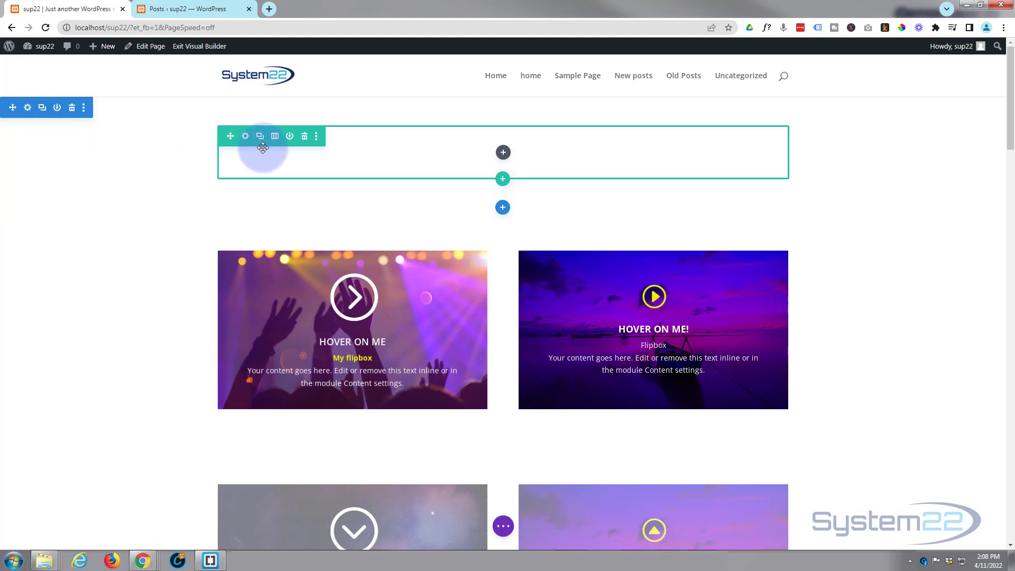
Step: Insert a Post Slider module into the now-empty row
click(503, 153)
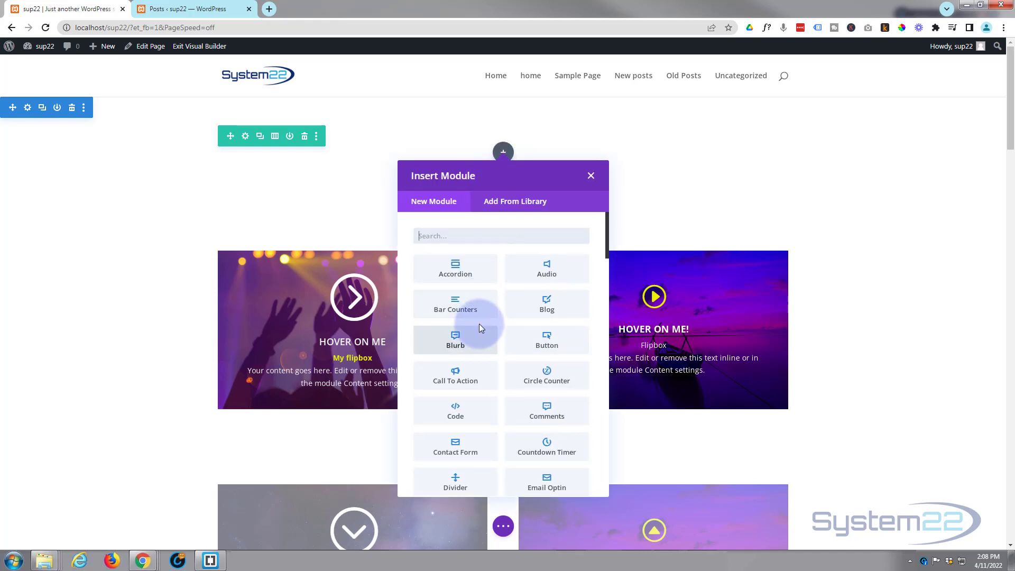
scroll(481, 323, down, 4)
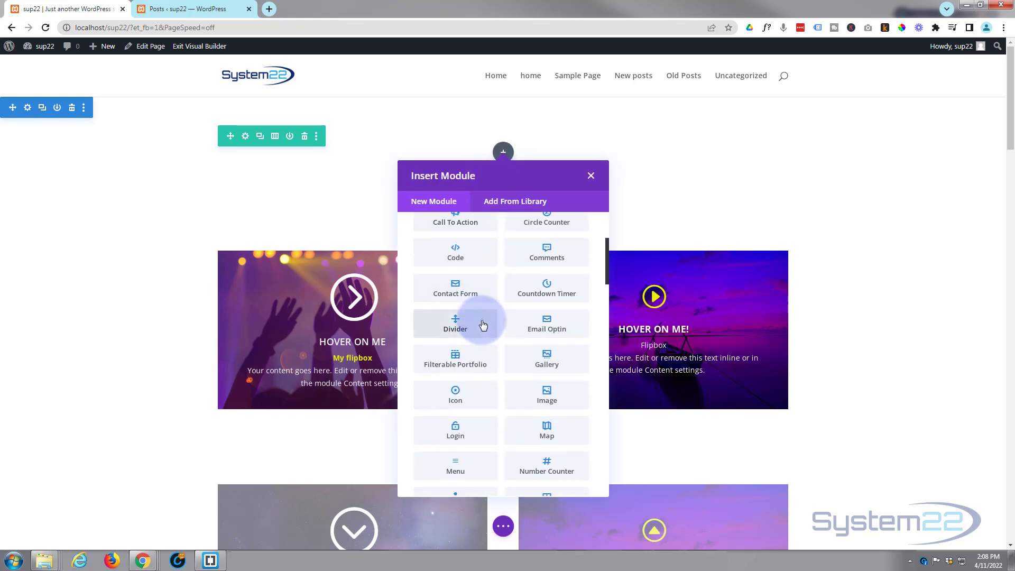
scroll(482, 324, down, 1)
scroll(482, 324, down, 1)
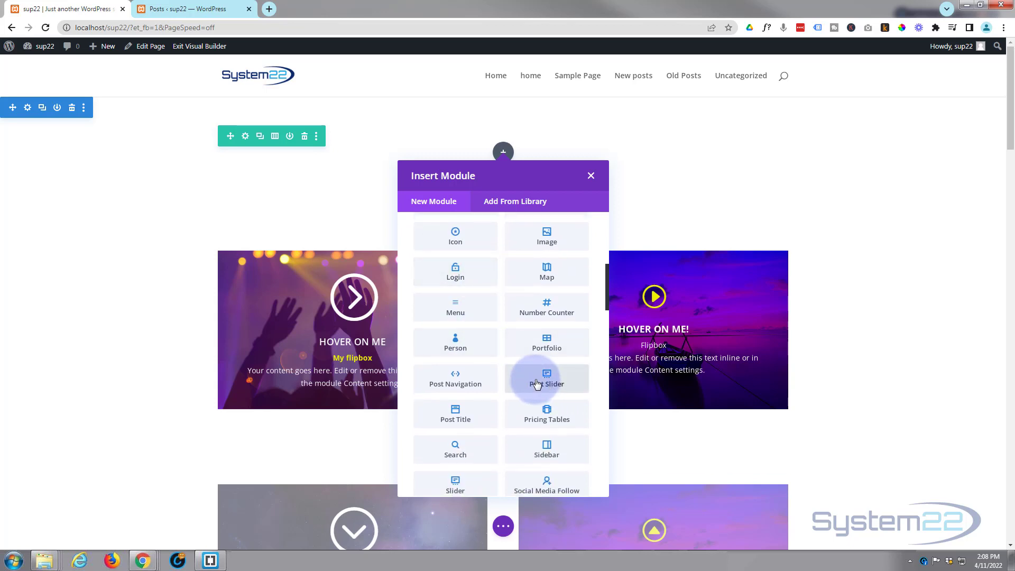
click(550, 380)
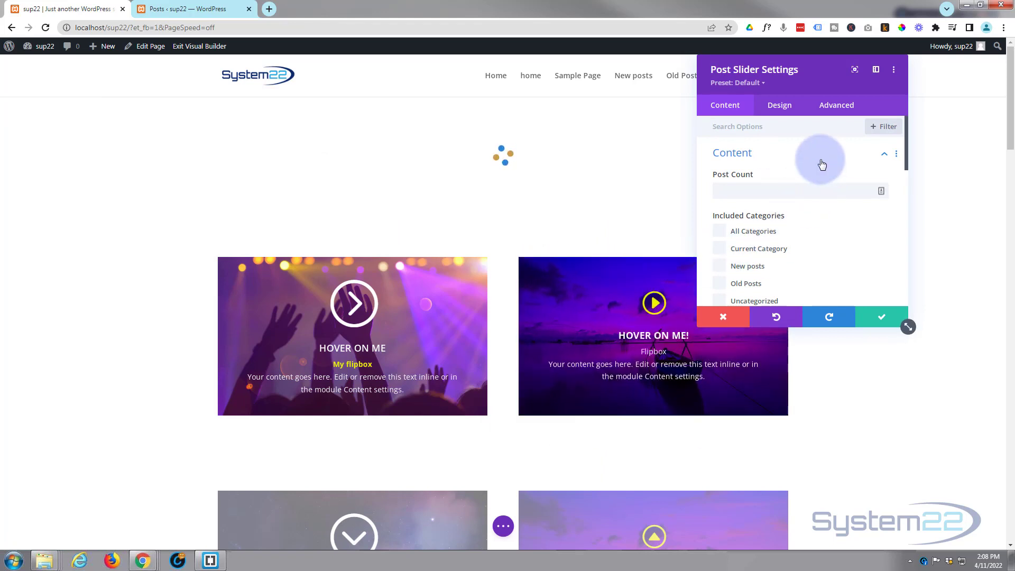
Step: Include the Old Posts and New posts categories, ordered by date new to old
scroll(820, 164, down, 1)
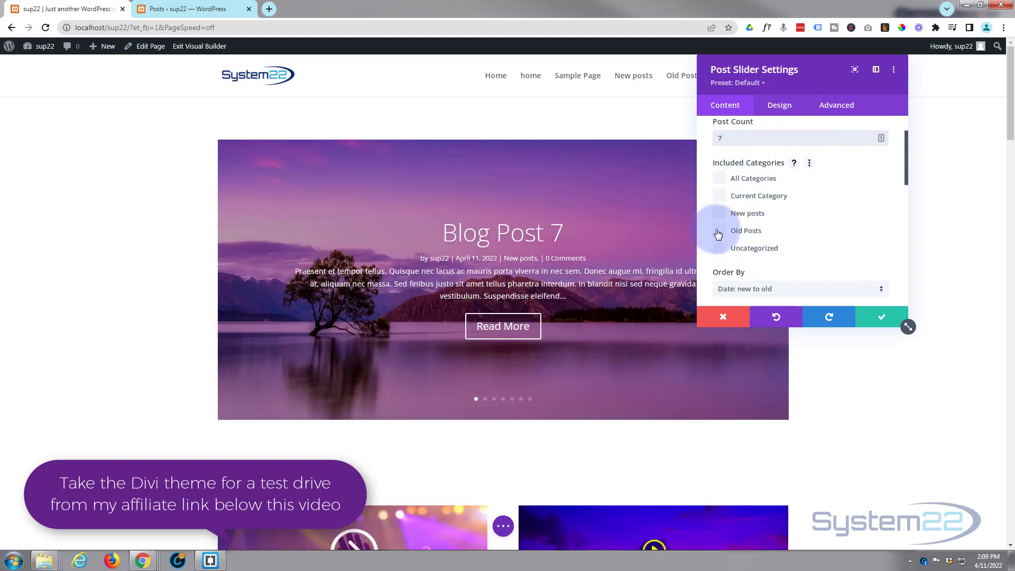
click(720, 231)
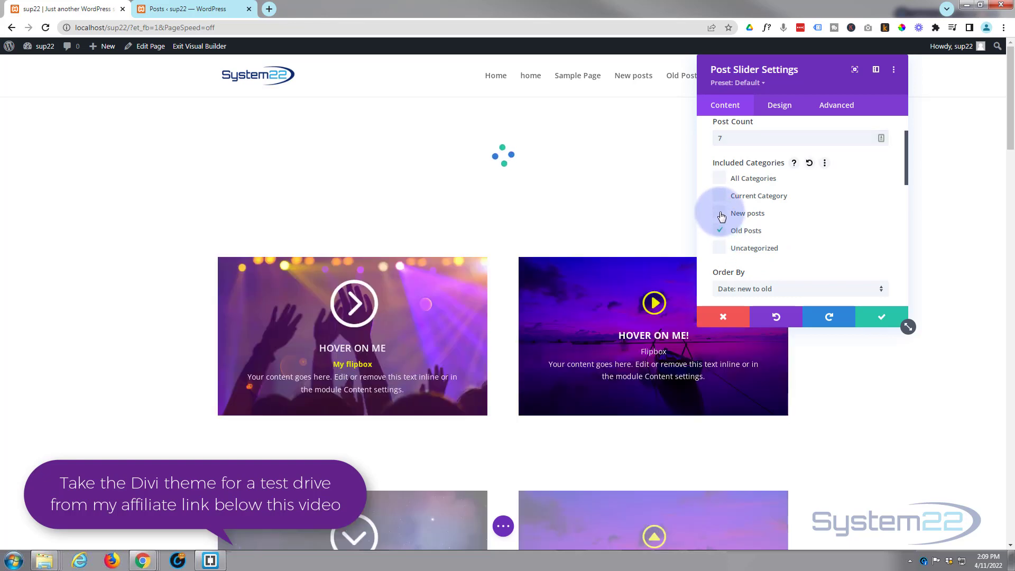
click(720, 214)
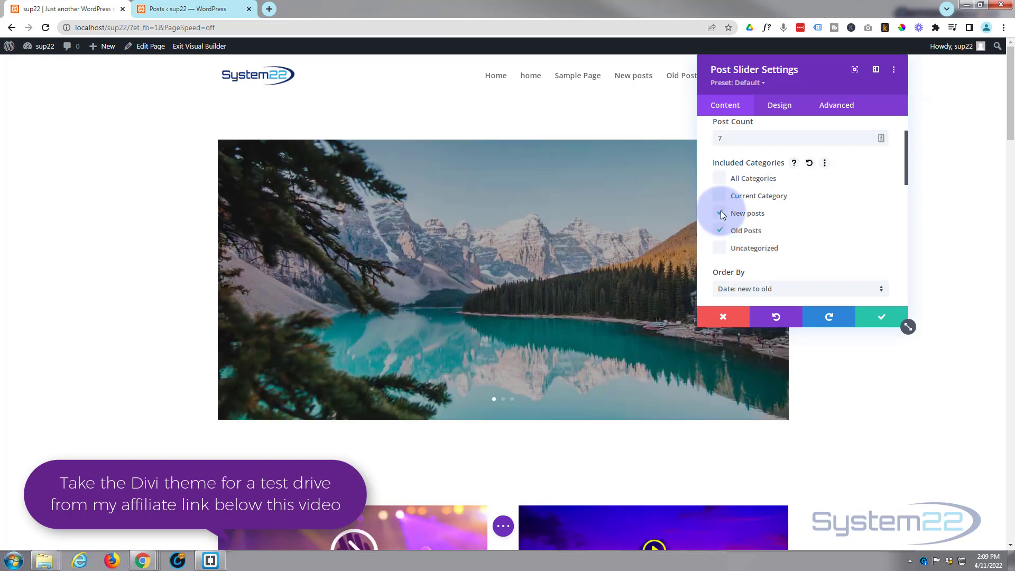
scroll(828, 206, down, 2)
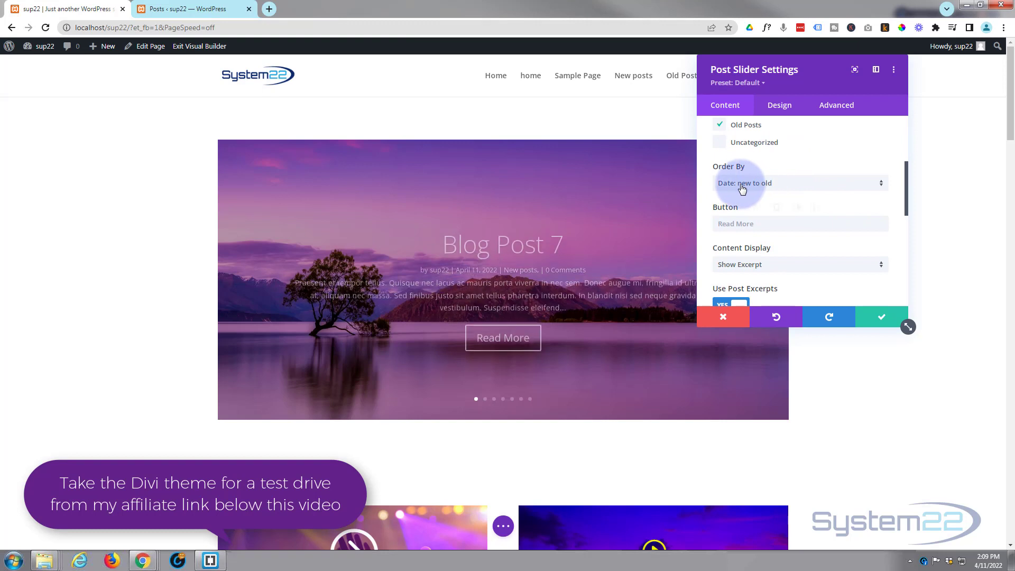
click(804, 184)
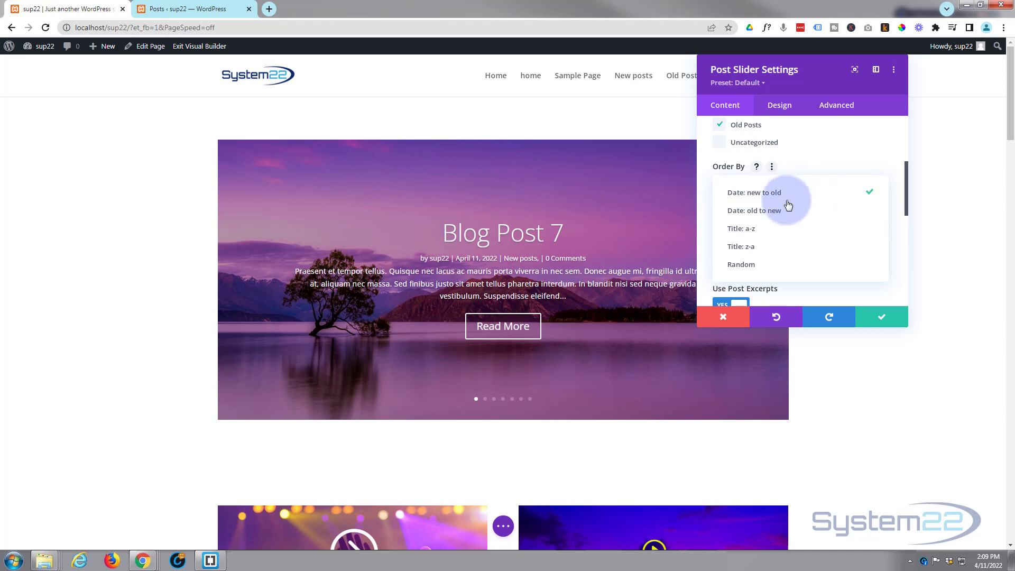
click(814, 163)
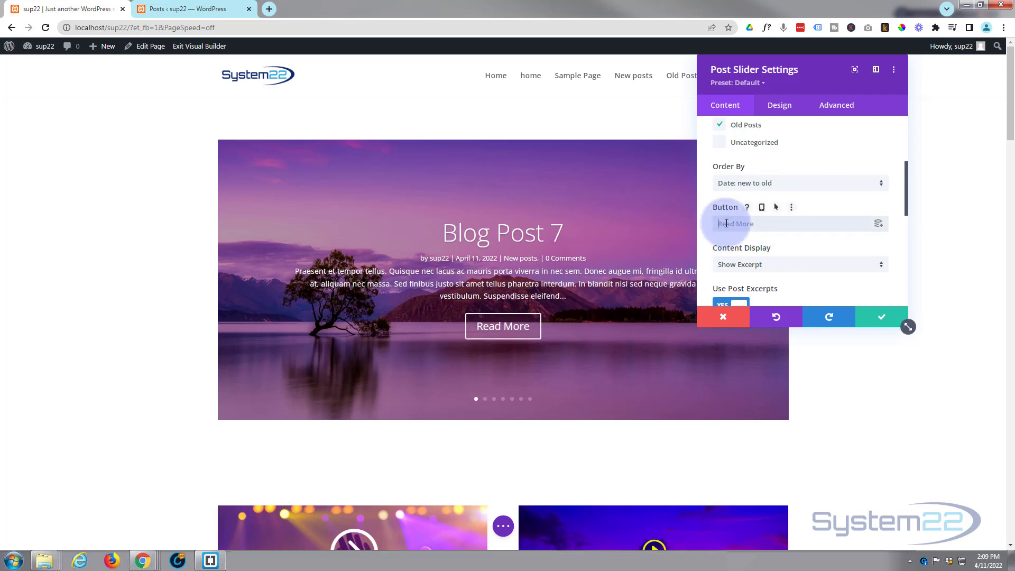
Step: Check the Read More button label and begin editing the excerpt length
click(767, 222)
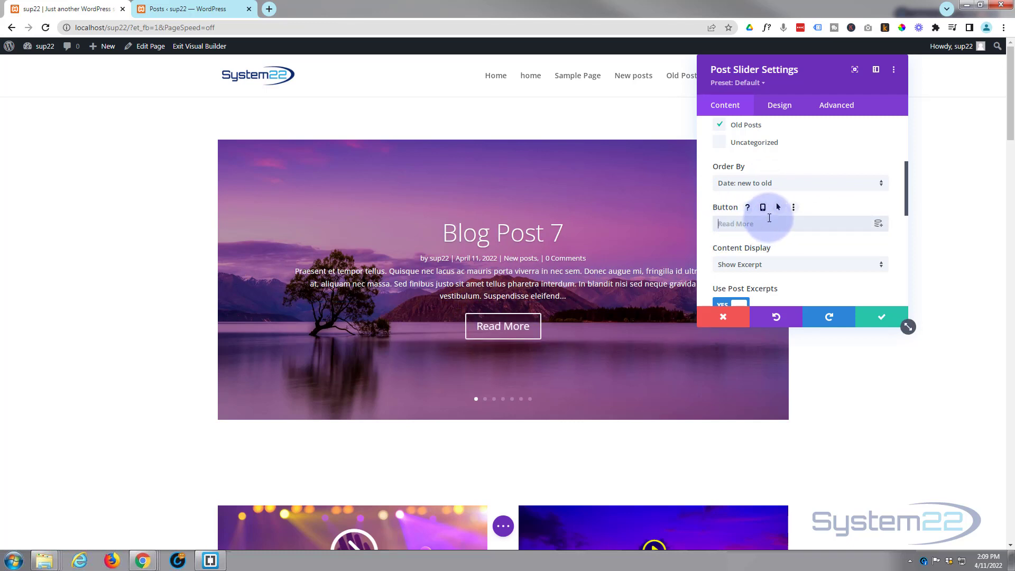
scroll(769, 211, down, 1)
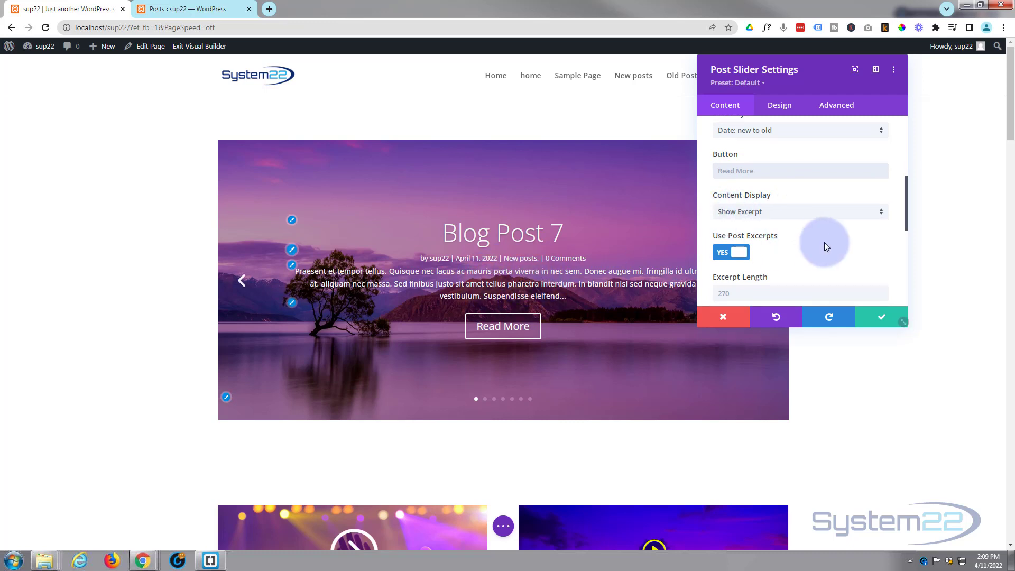
scroll(823, 242, down, 2)
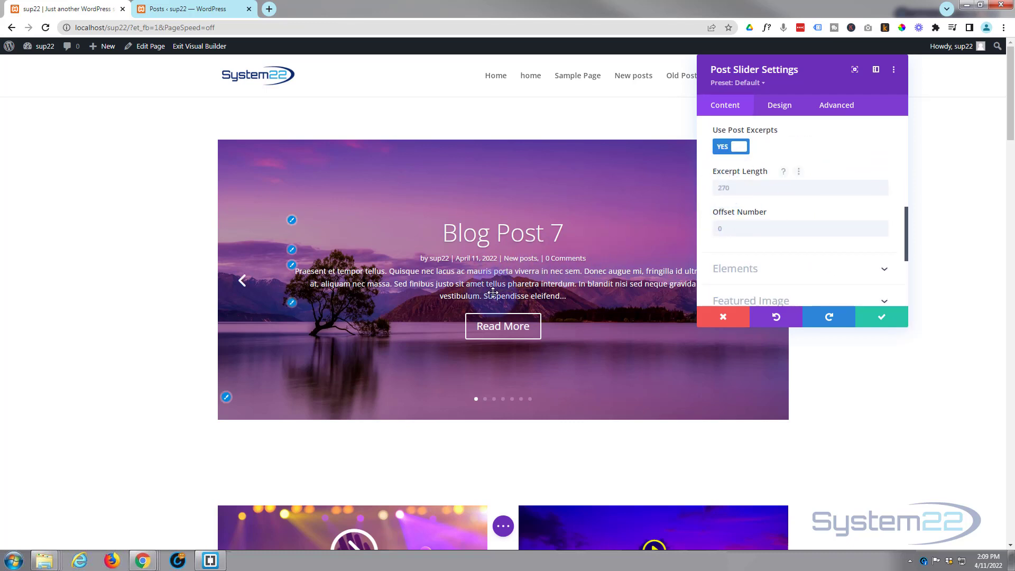
click(713, 189)
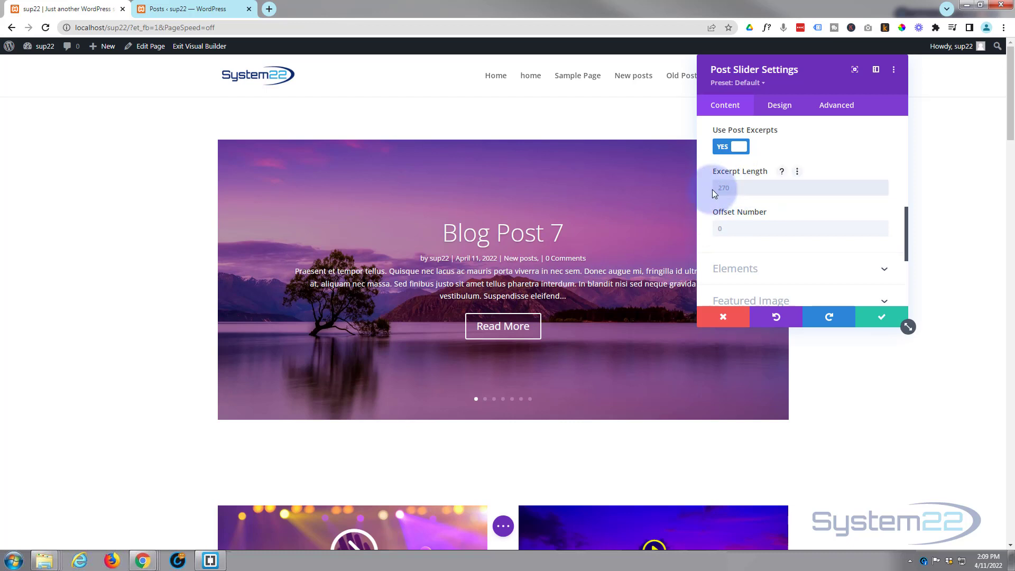
text(100)
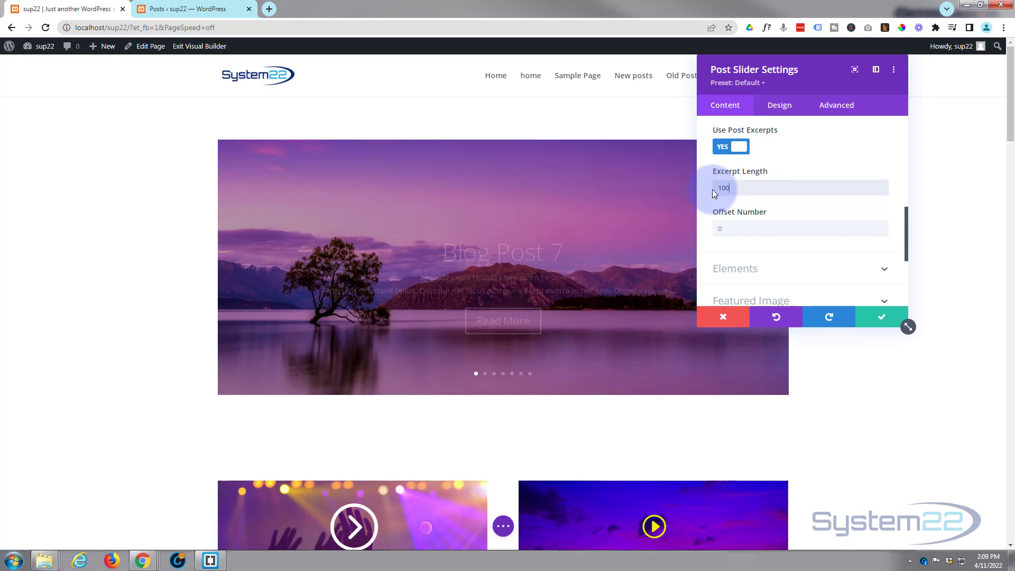
double_click(711, 189)
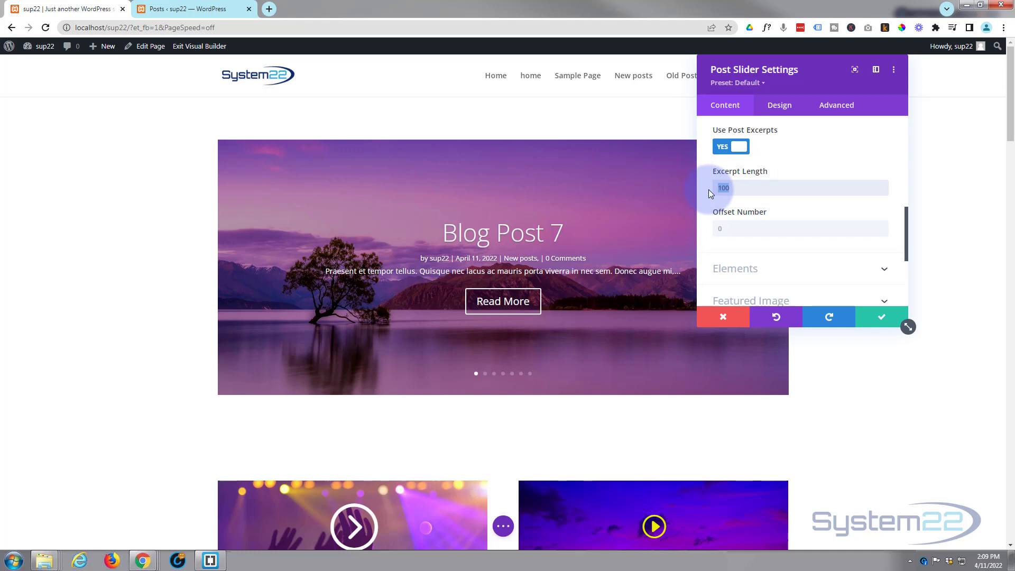
key(BackSpace)
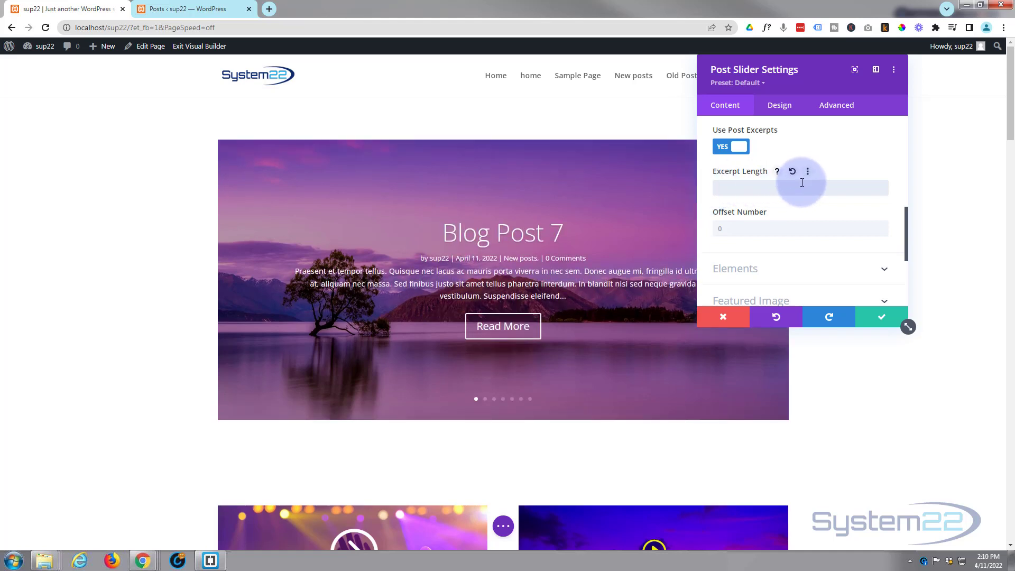
scroll(802, 183, down, 1)
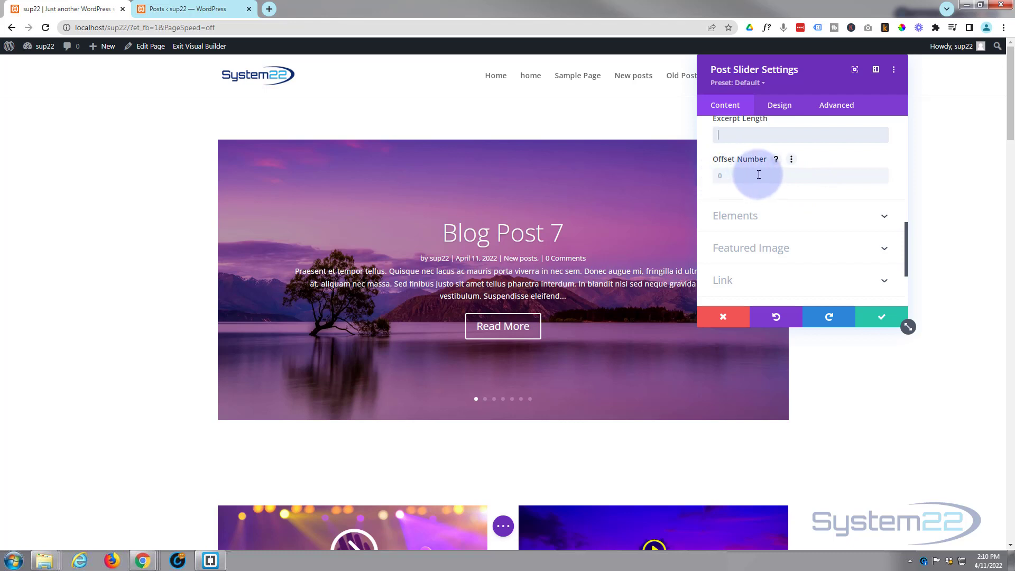
scroll(769, 164, down, 1)
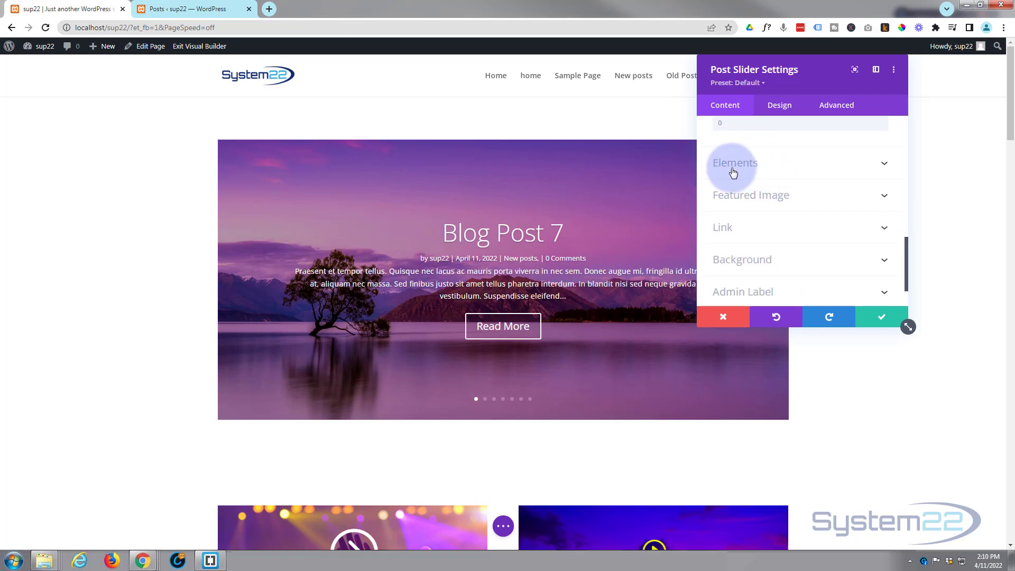
Step: Expand the Elements settings, then the Featured Image settings in the Content tab
click(789, 170)
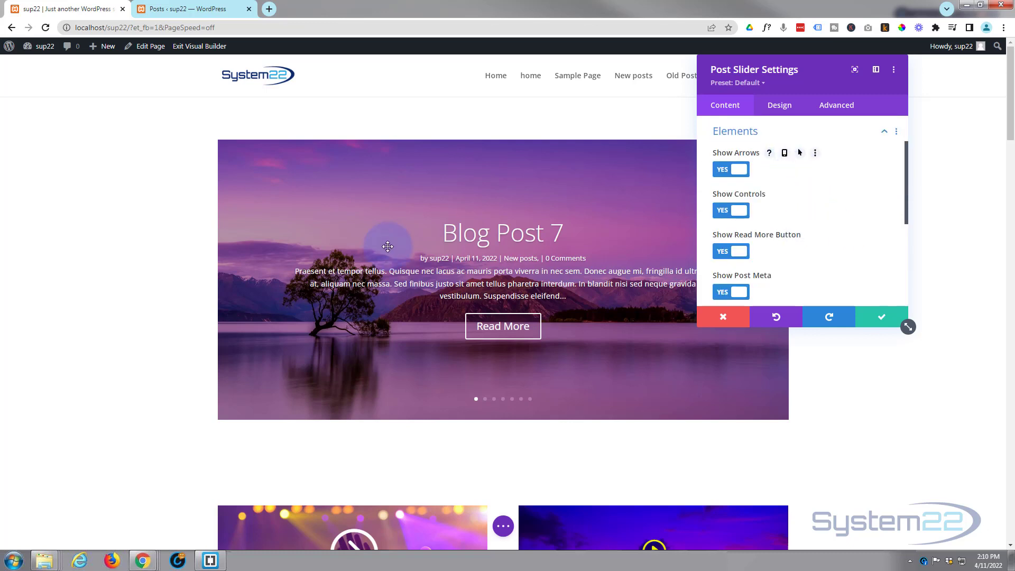
mouse_move(244, 284)
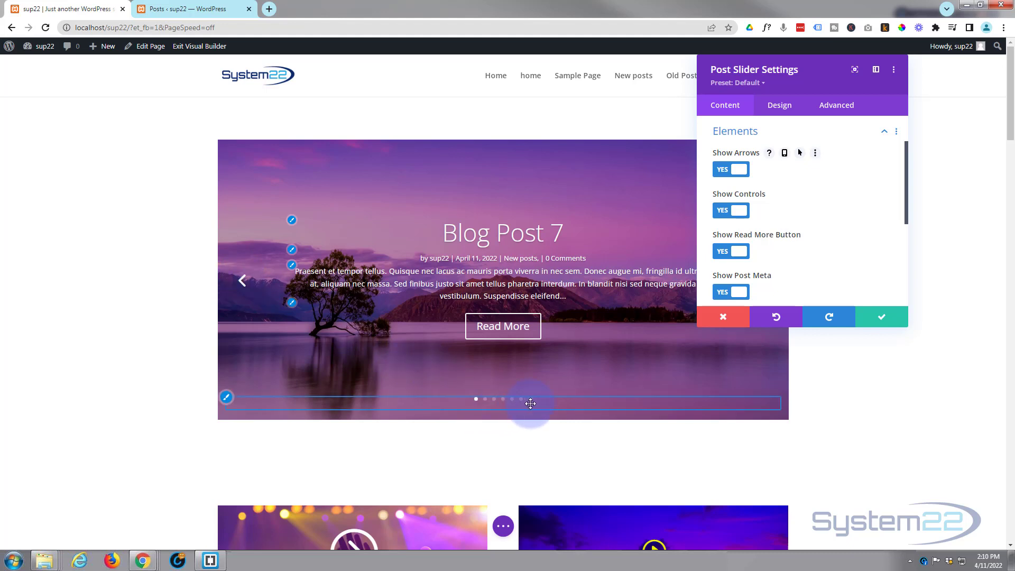
scroll(815, 202, down, 1)
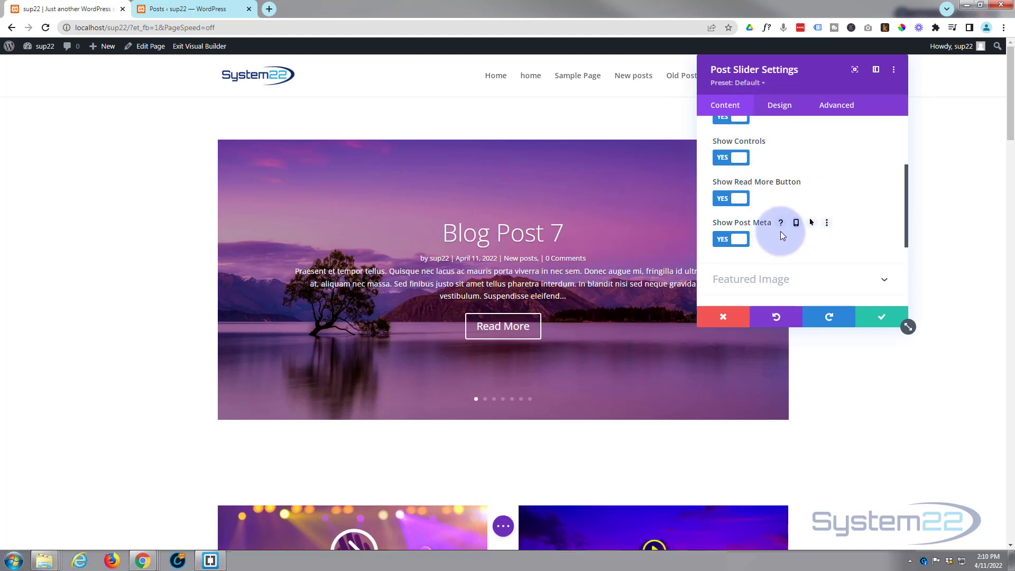
scroll(782, 229, down, 1)
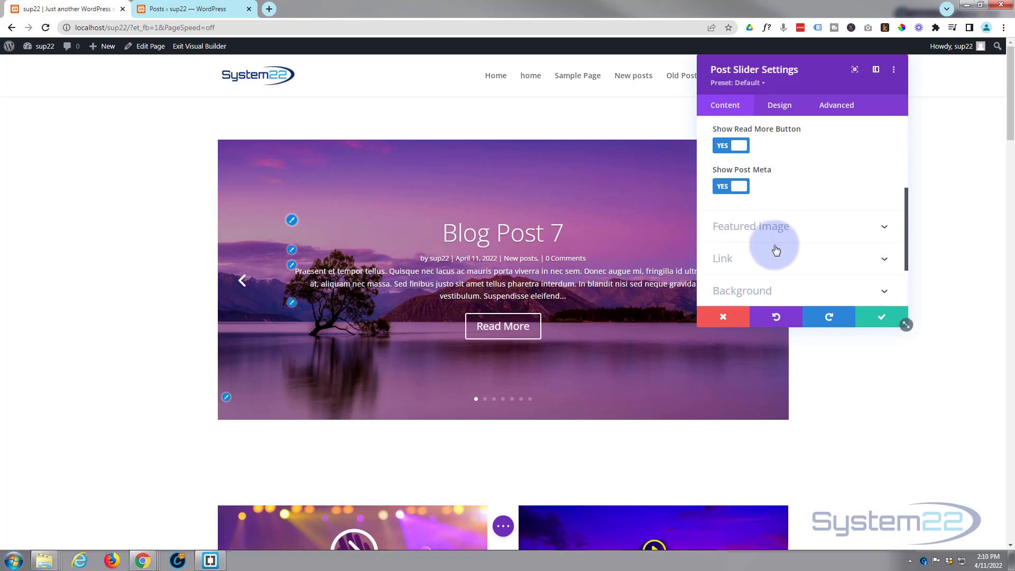
click(765, 229)
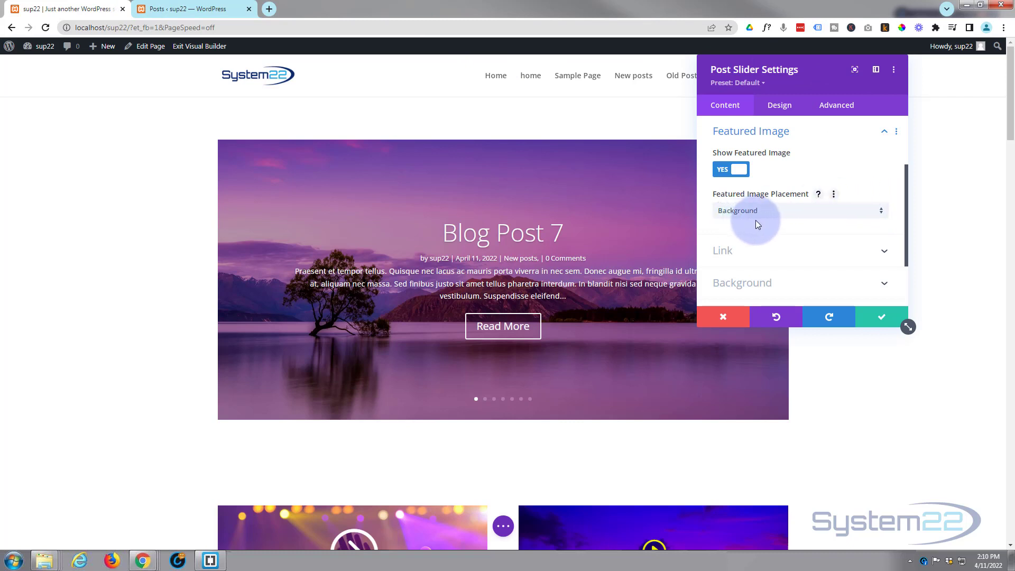
Step: Set Featured Image Placement to Left, then change it to Right
click(780, 215)
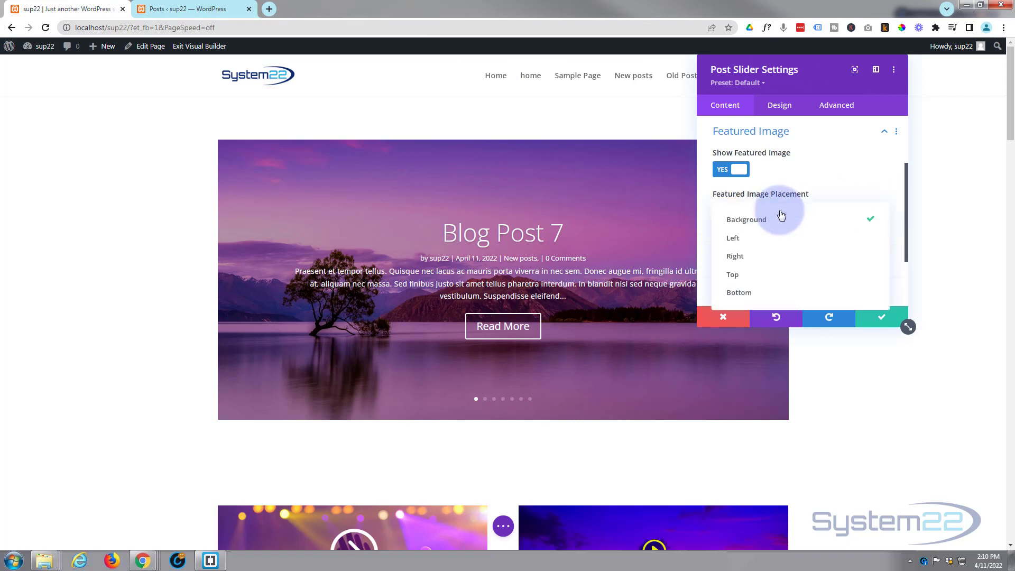
click(772, 245)
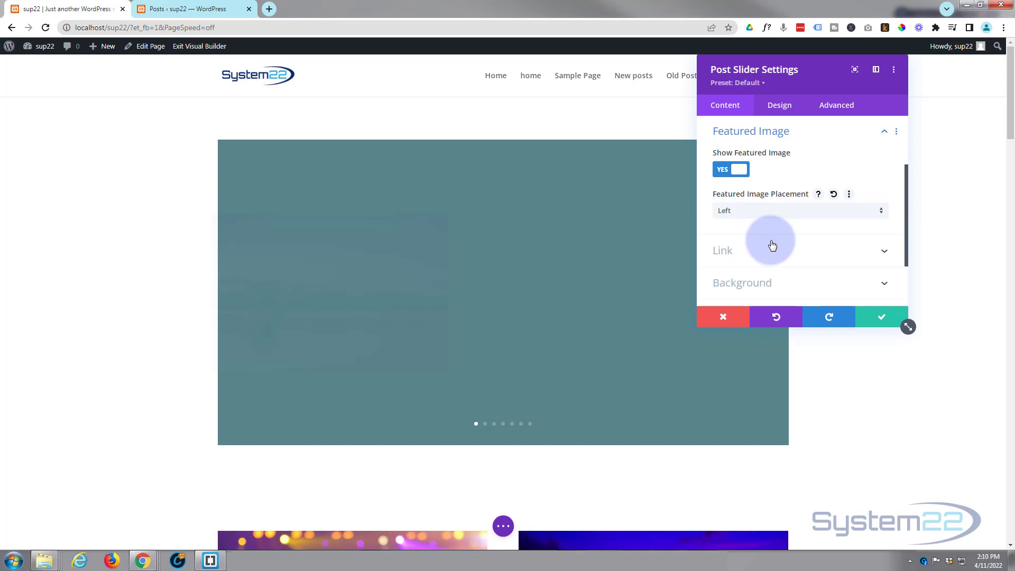
click(784, 212)
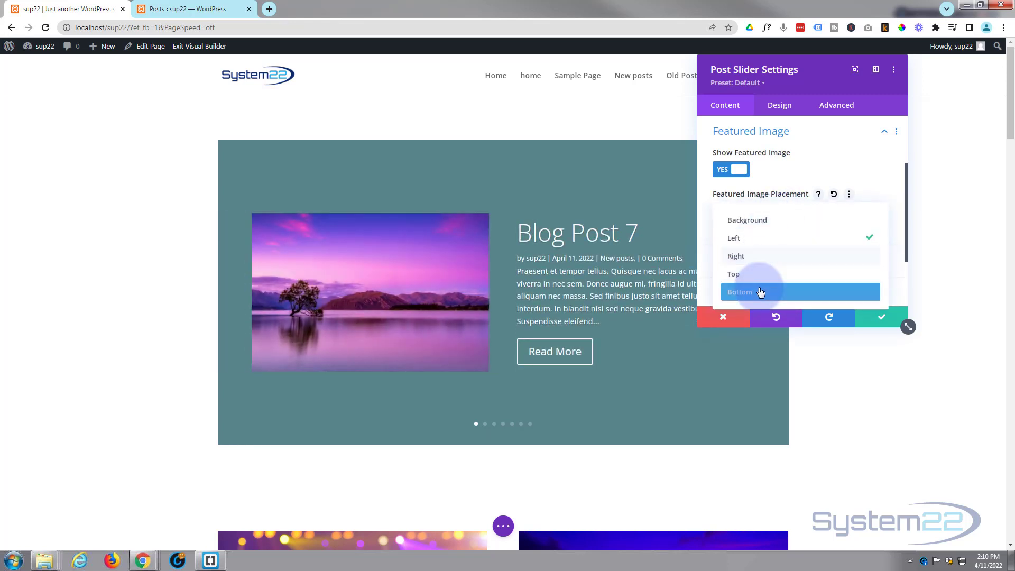
click(756, 257)
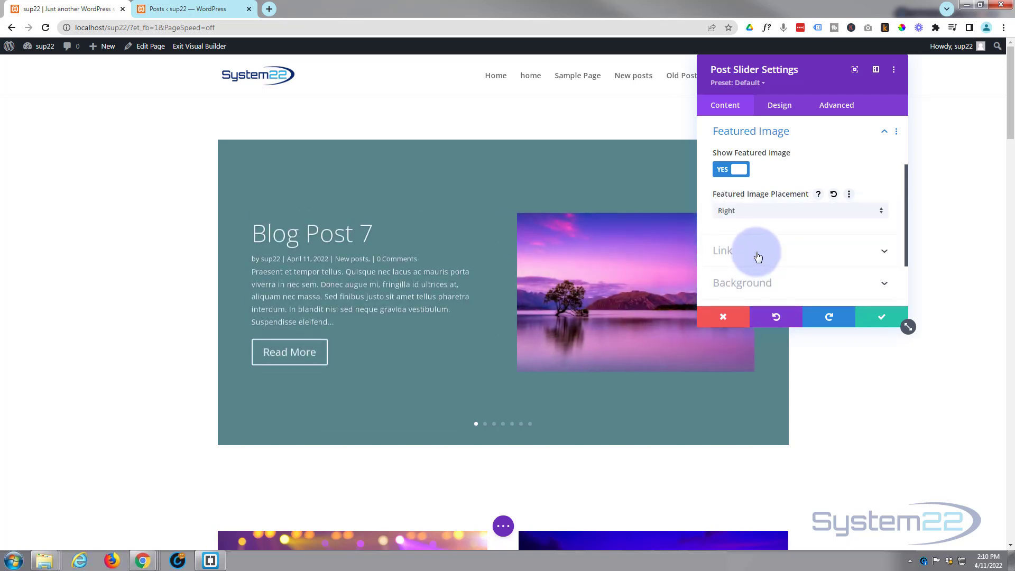
Step: Expand the Background settings and show the Background Gradient options
scroll(758, 257, down, 2)
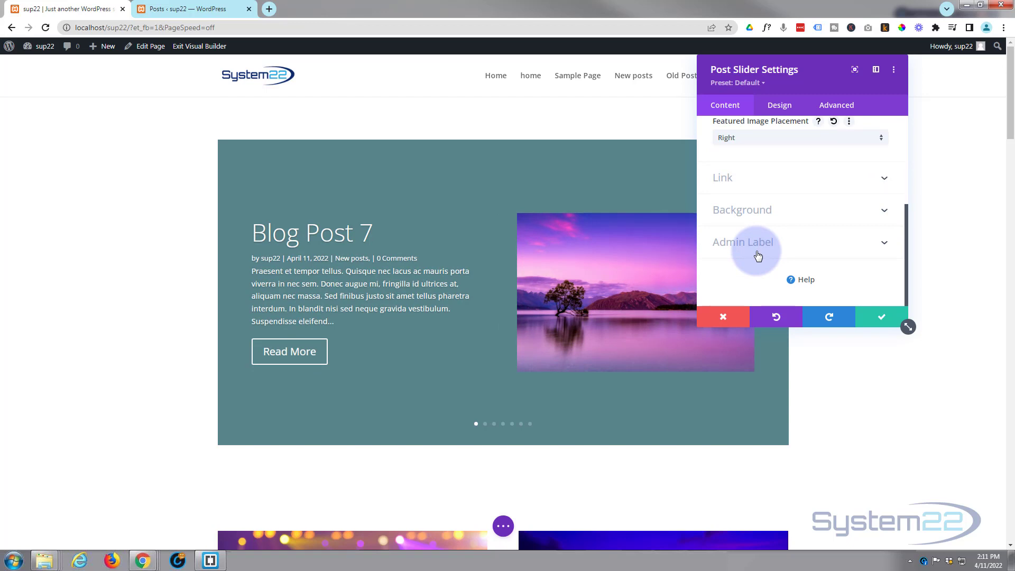
click(754, 212)
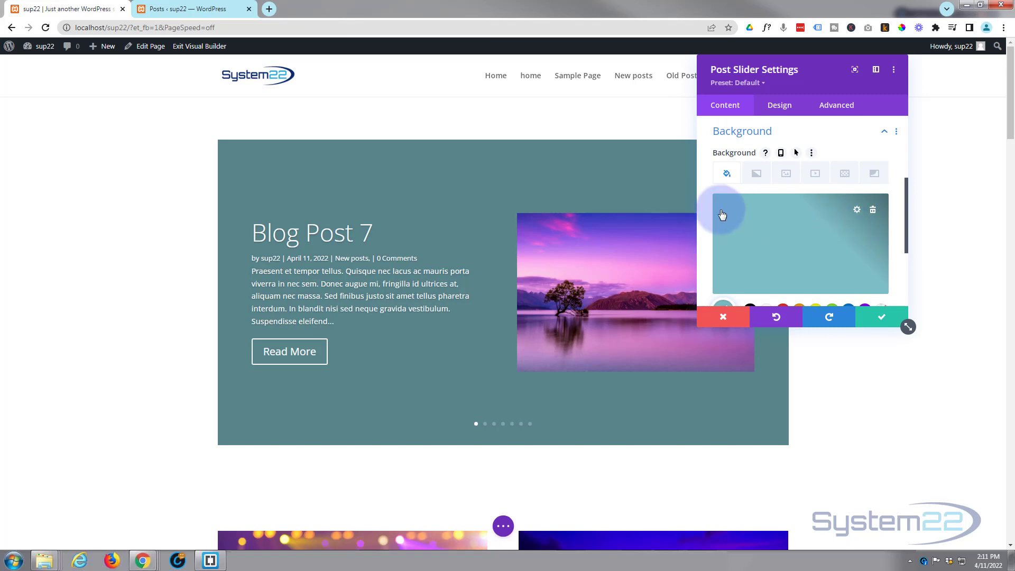
click(757, 173)
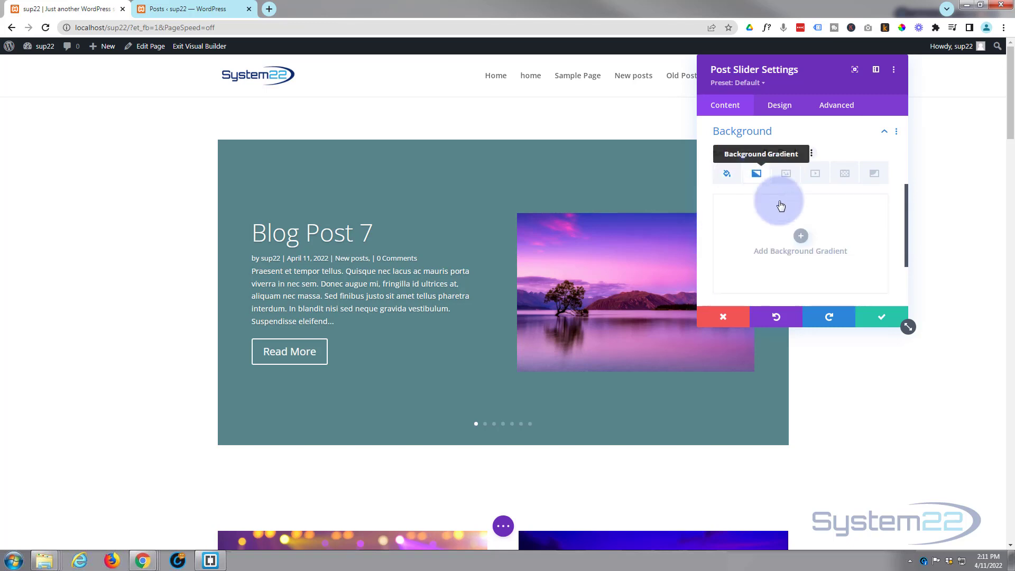
Step: Add a conical background gradient with a red middle stop
click(801, 234)
scroll(803, 232, down, 2)
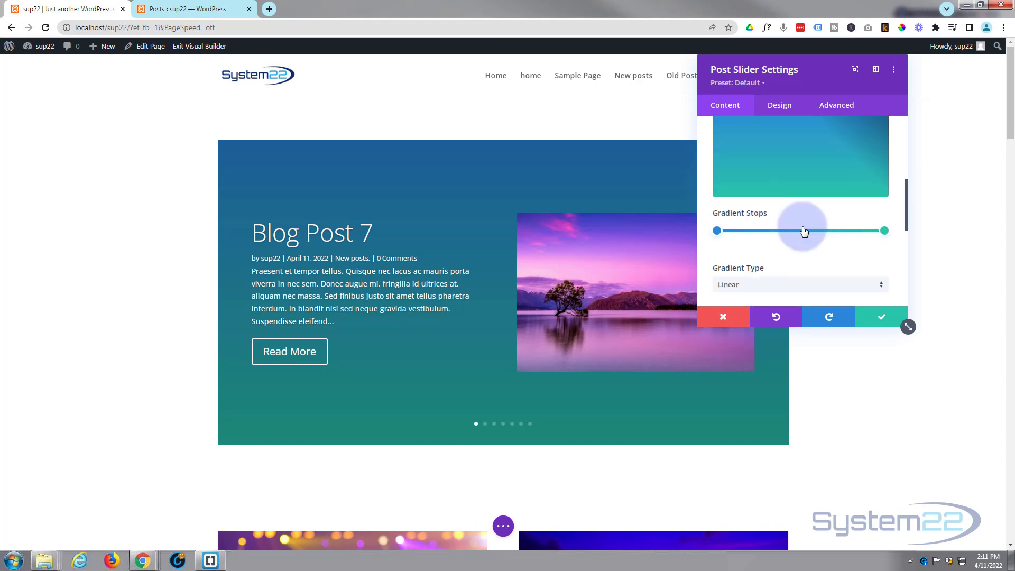
click(798, 221)
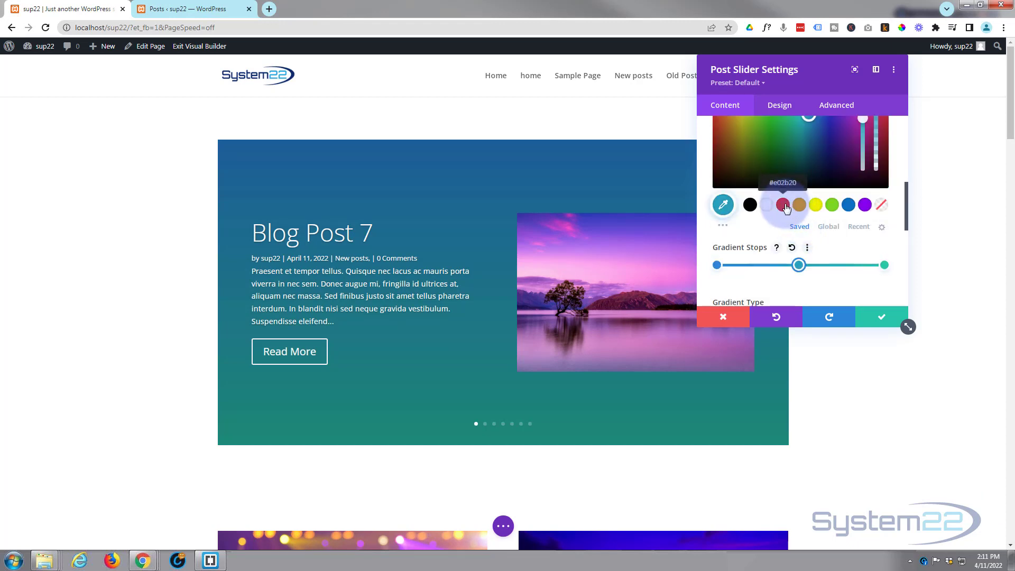
click(786, 208)
scroll(785, 211, down, 4)
click(770, 180)
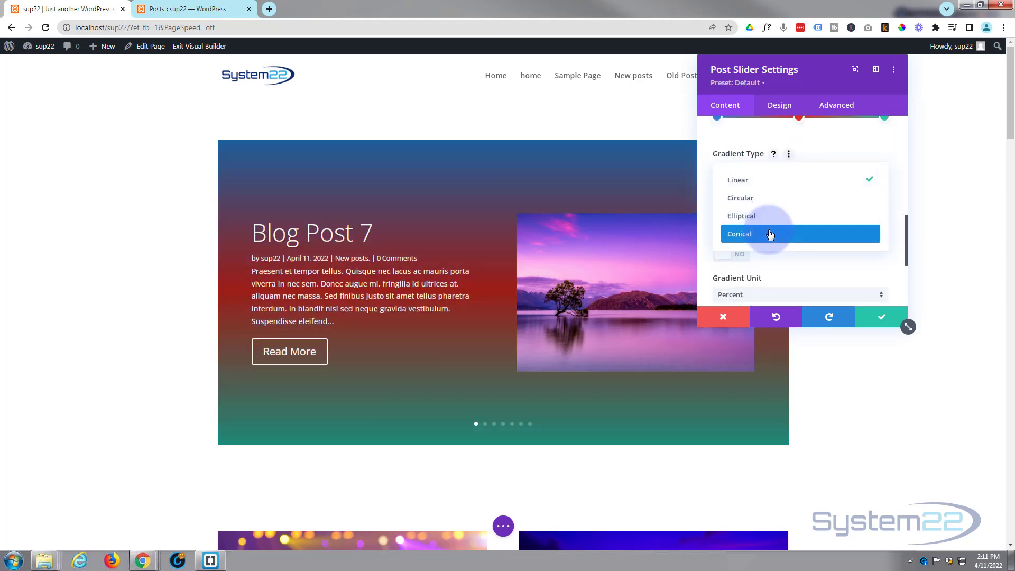
click(770, 234)
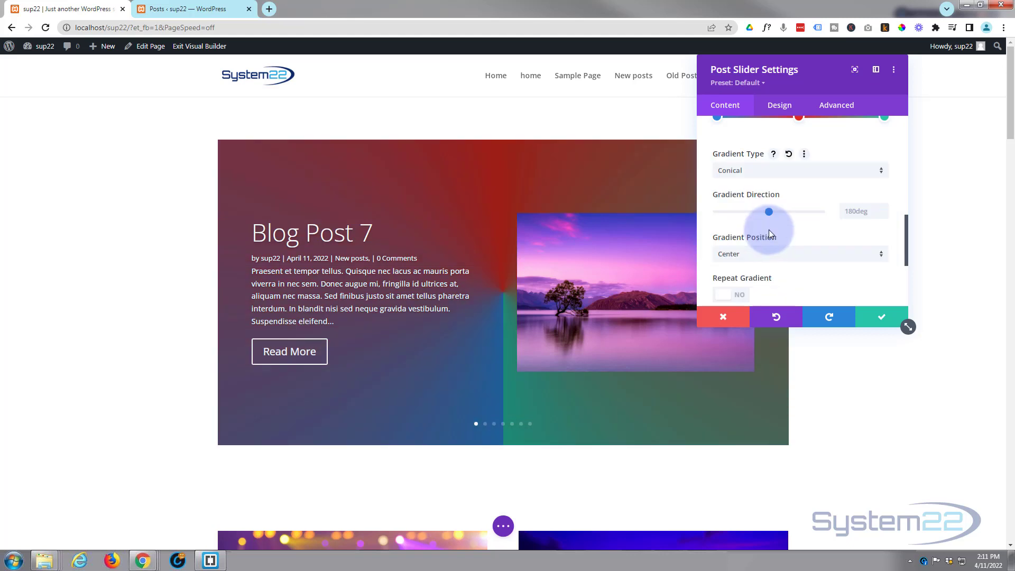
Step: Add a Confetti background pattern with a custom 93×88px size
scroll(768, 230, up, 4)
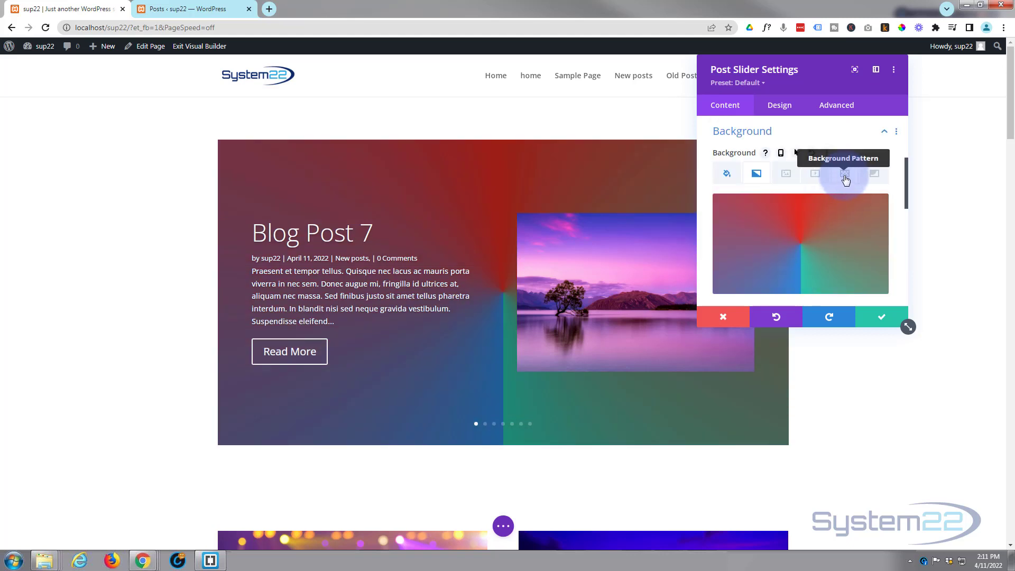
click(846, 180)
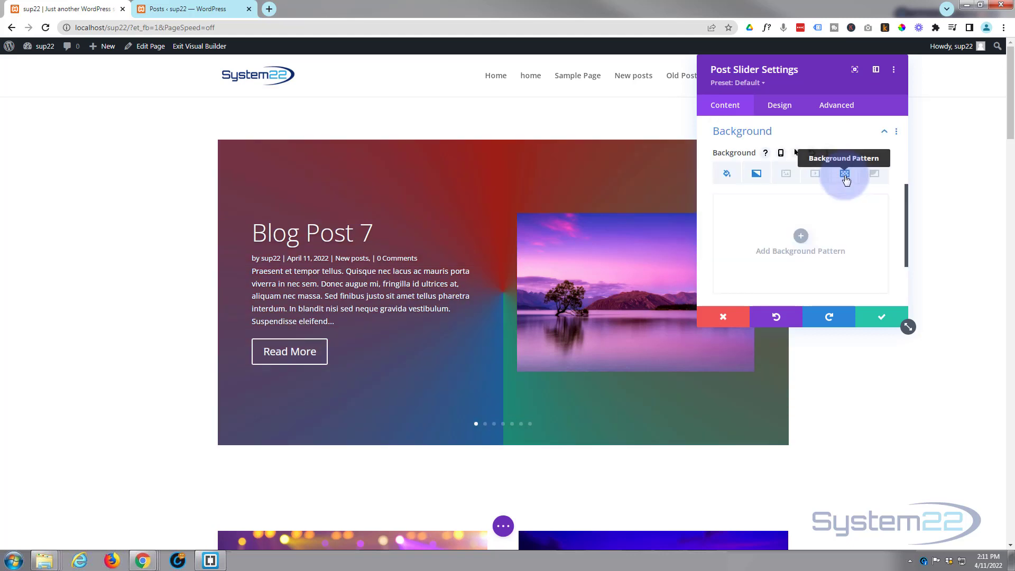
click(804, 236)
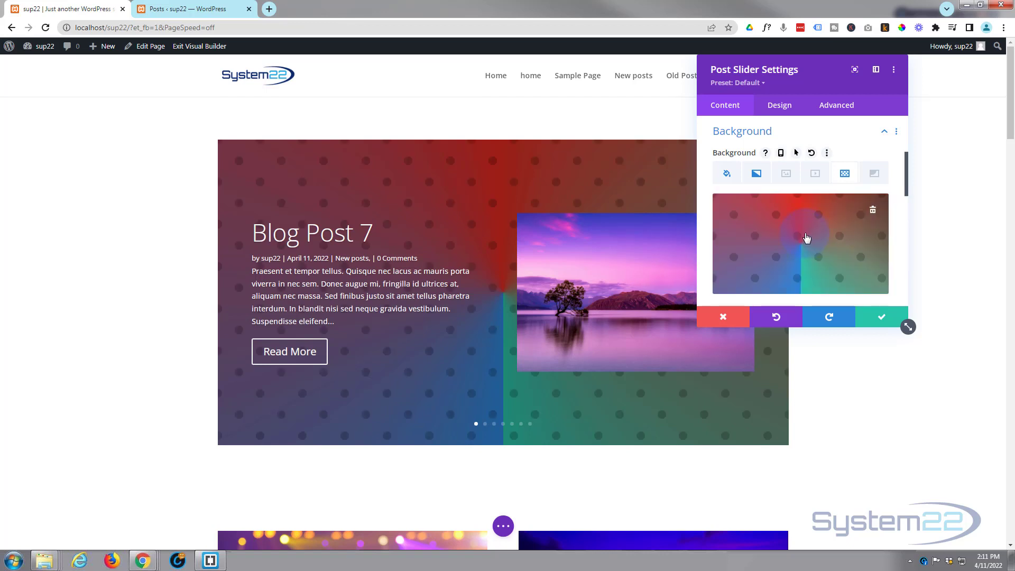
scroll(804, 236, down, 3)
click(772, 213)
click(754, 218)
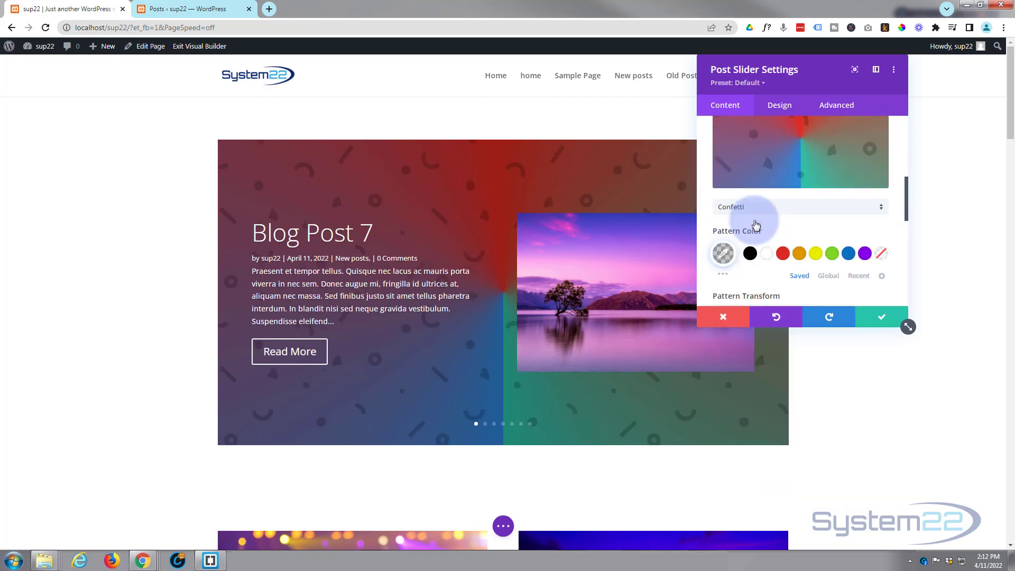
scroll(761, 227, down, 2)
click(781, 263)
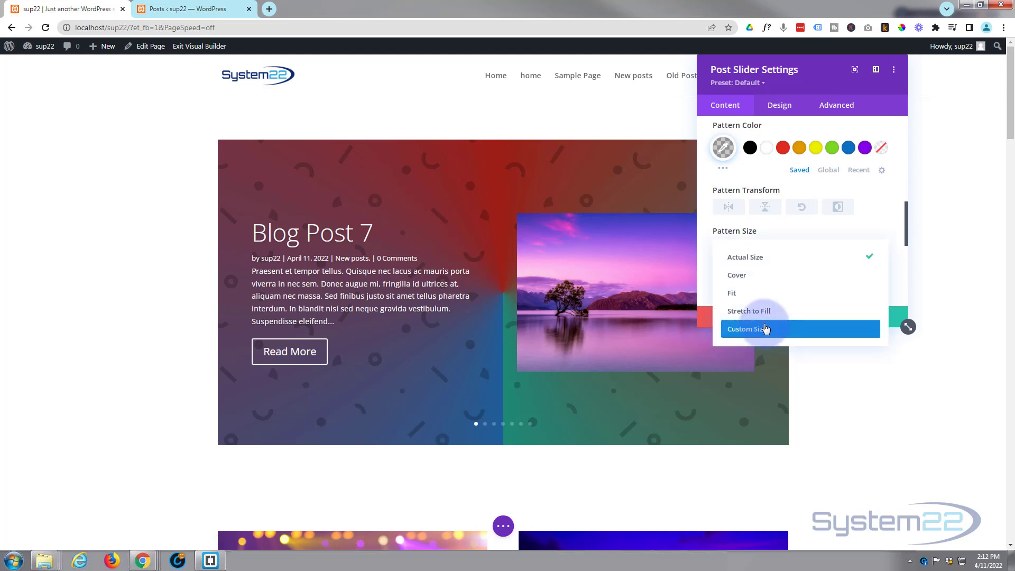
click(746, 329)
scroll(766, 264, down, 2)
click(726, 184)
drag(756, 226, 727, 228)
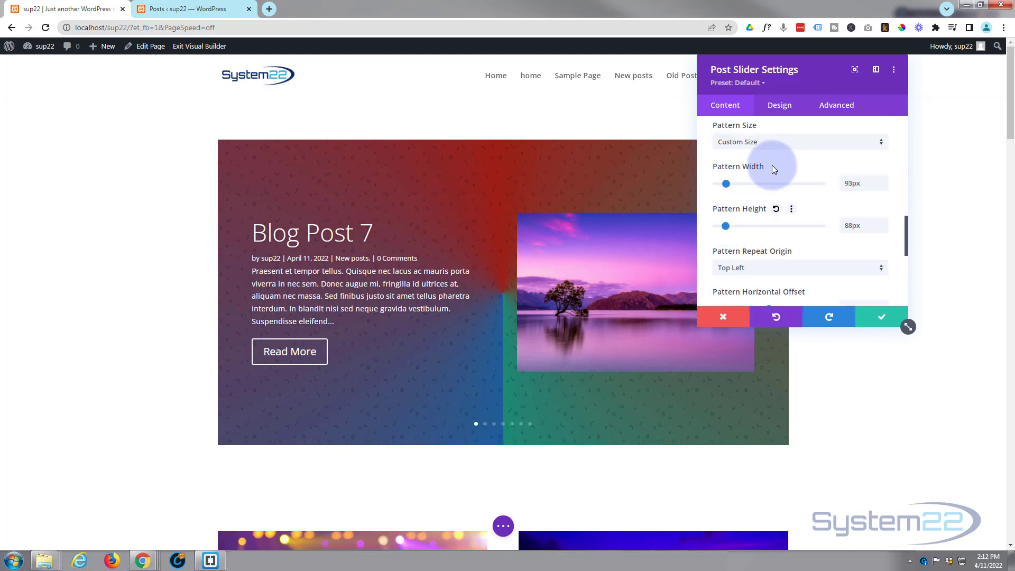
Step: Make the Confetti pattern white at 0.26 opacity
scroll(770, 191, up, 3)
click(766, 200)
scroll(737, 256, up, 1)
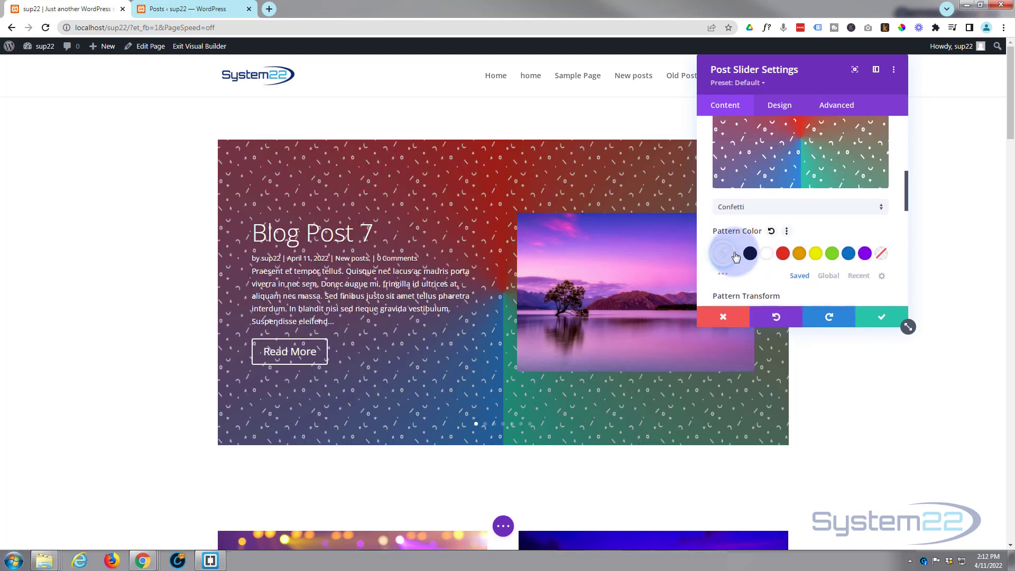
click(738, 257)
drag(876, 259, 881, 312)
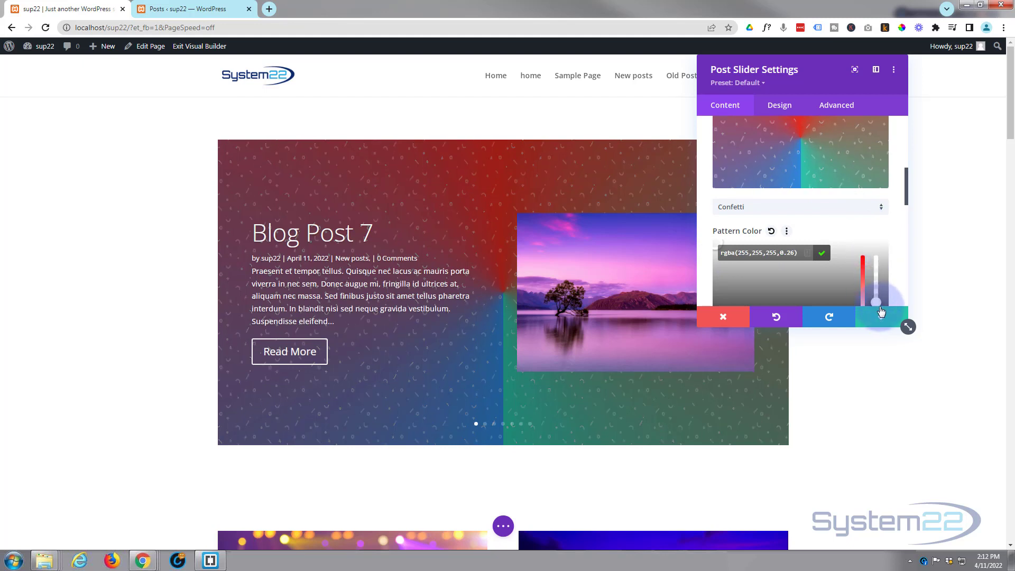
scroll(803, 258, up, 2)
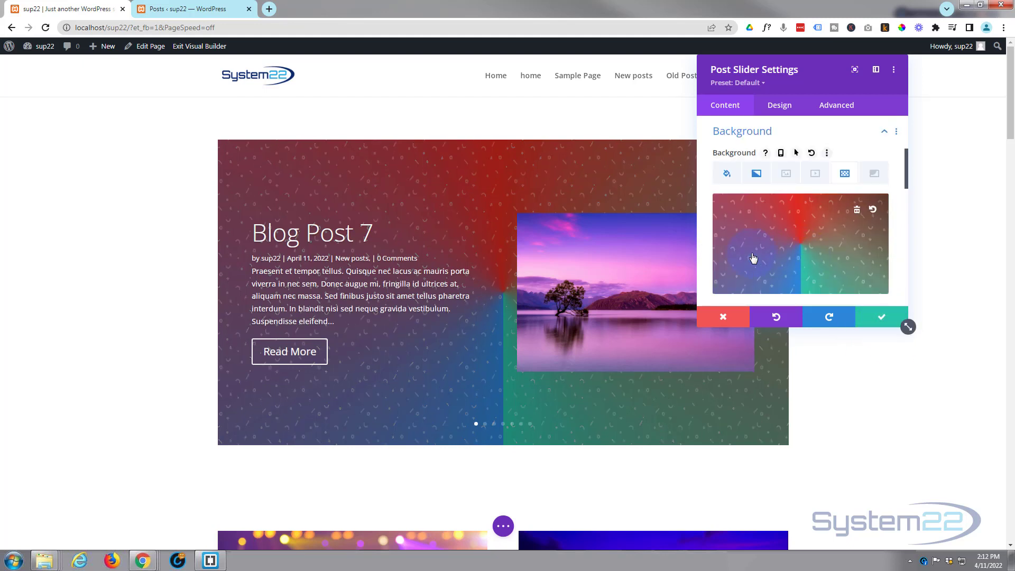
scroll(787, 267, up, 3)
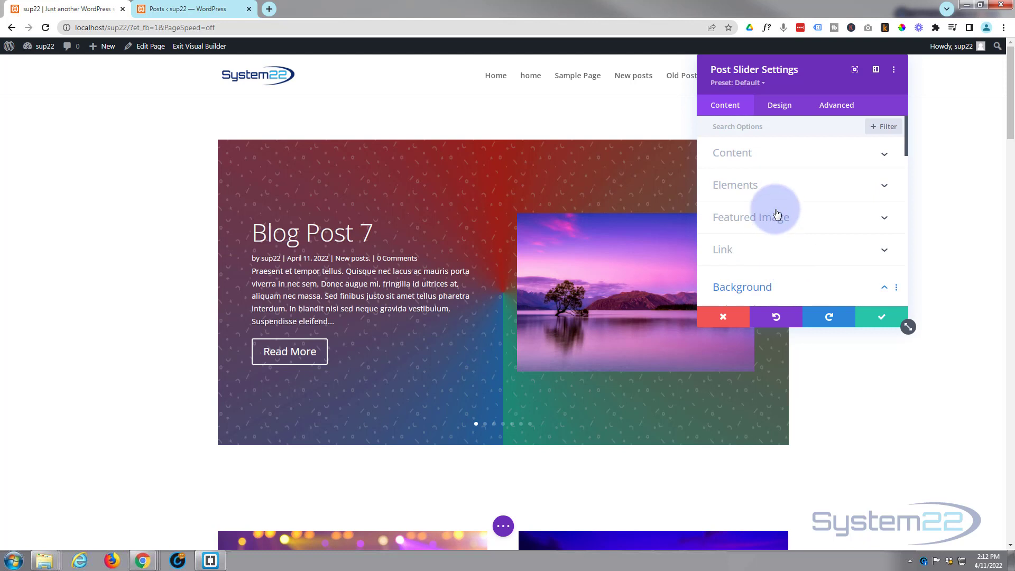
Step: Set the featured image placement to Background so it fills each slide
click(796, 224)
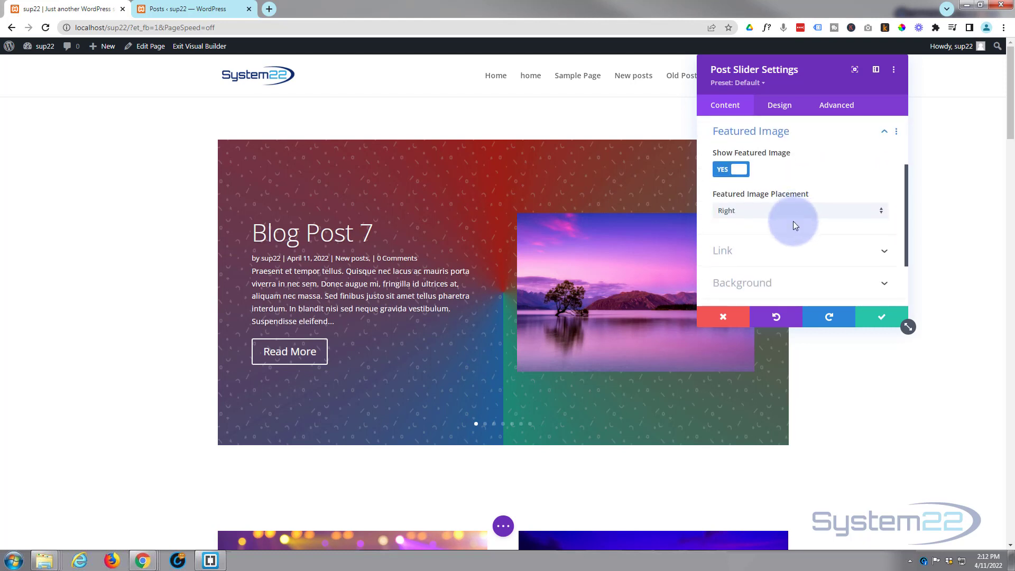
click(793, 211)
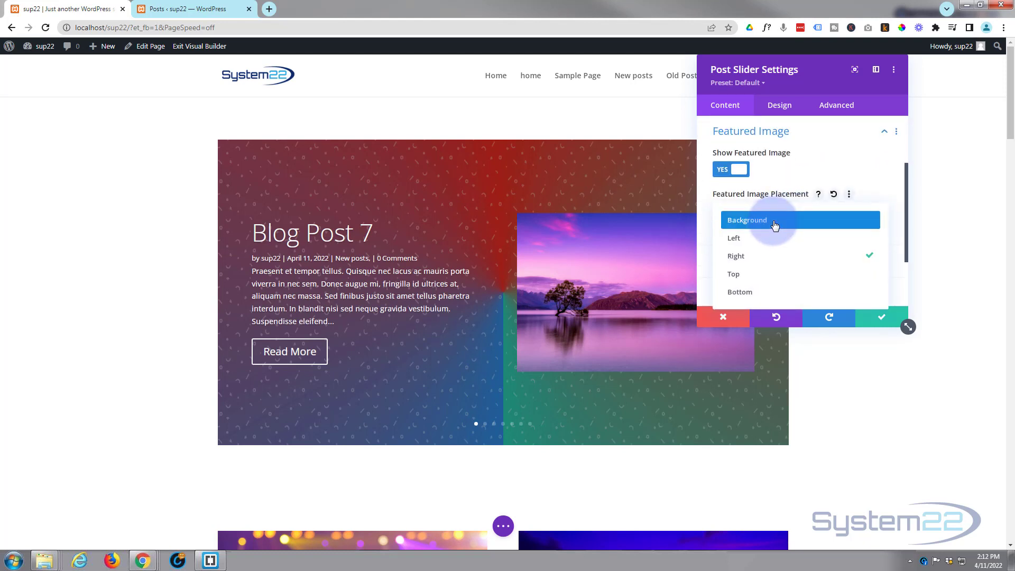
click(775, 224)
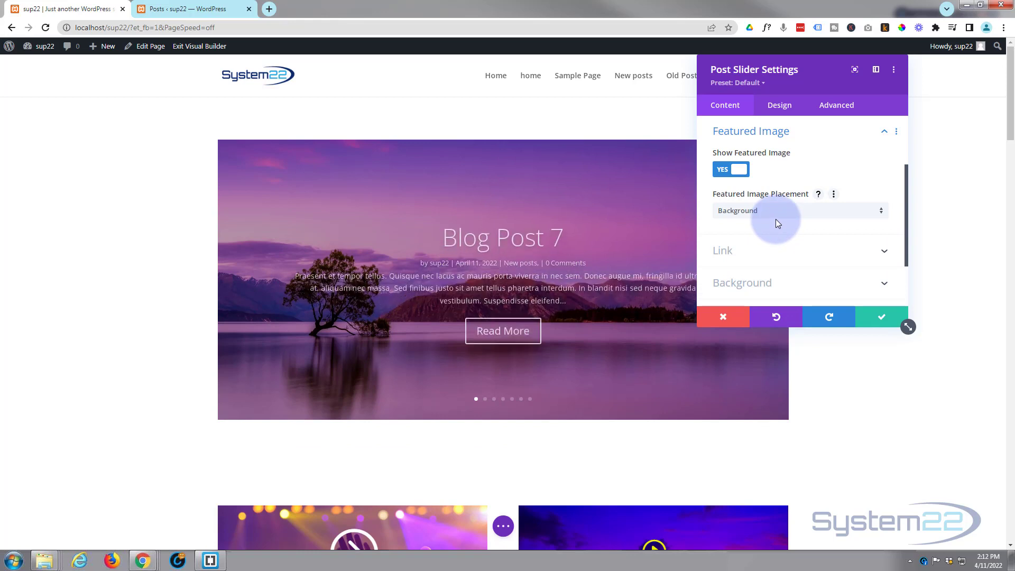
scroll(776, 220, up, 2)
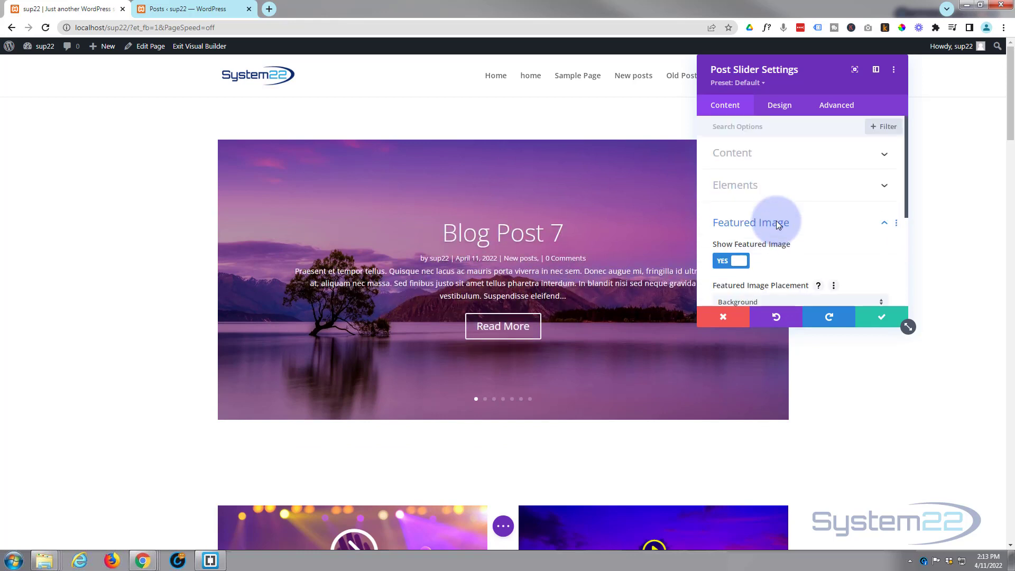
click(782, 107)
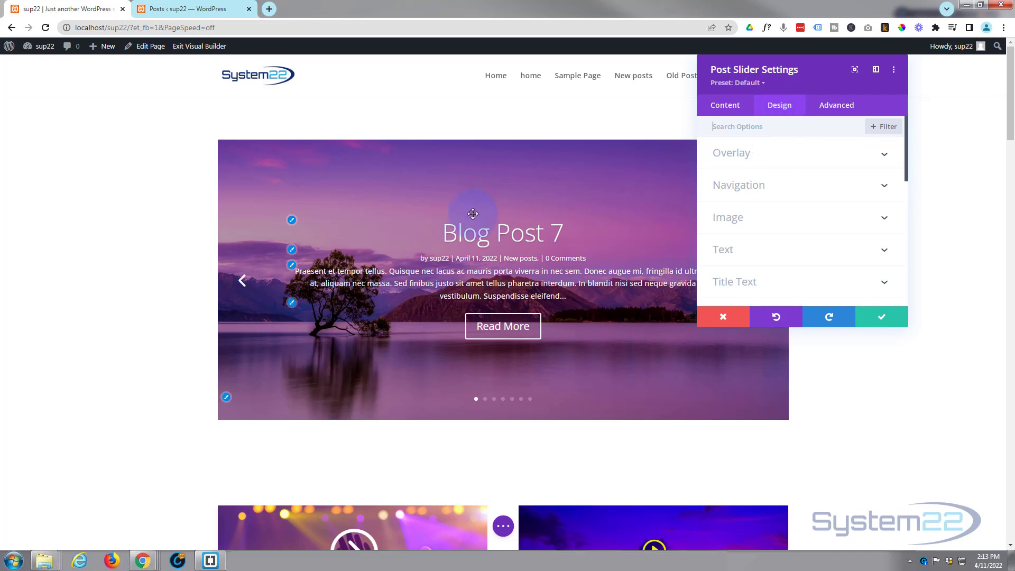
Step: Navigate the slider to Blog Post 3 to preview its mountain-lake background
click(241, 281)
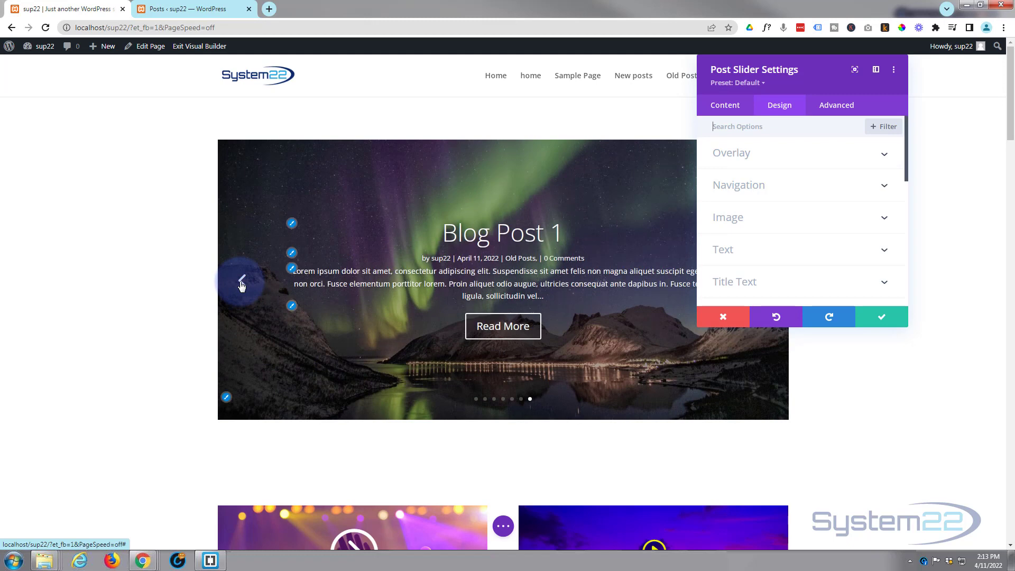
click(242, 281)
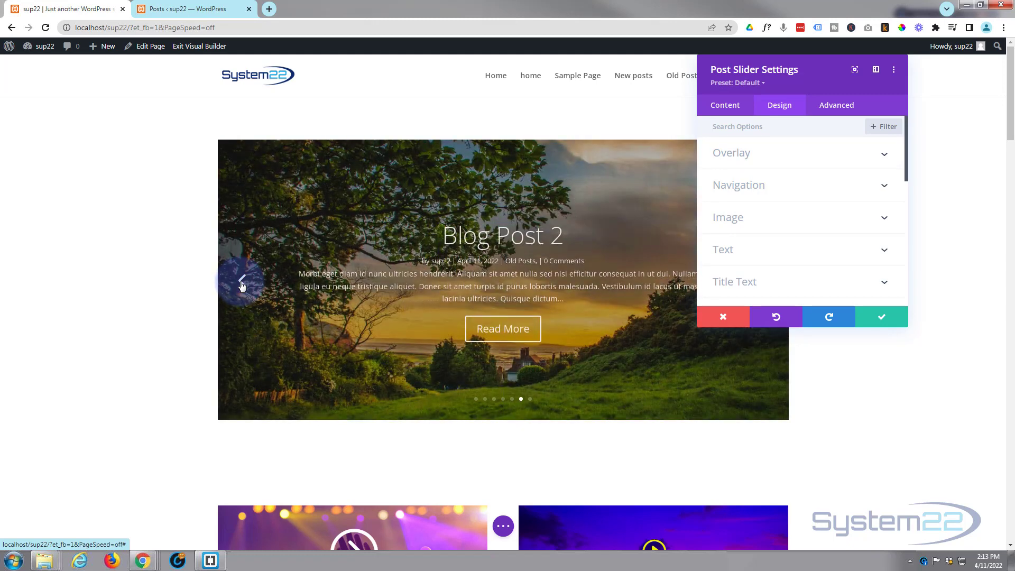
key(ctrl+z)
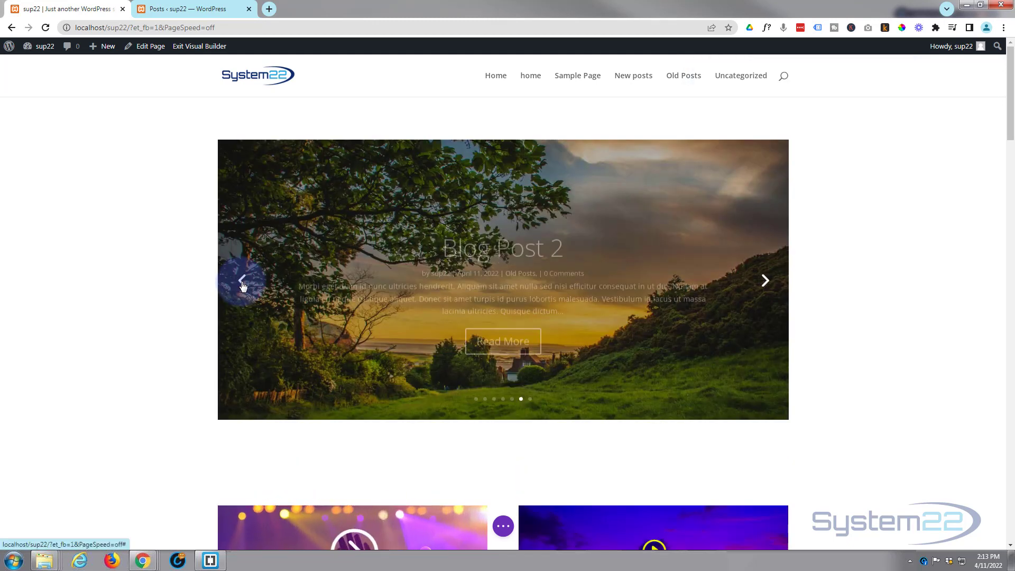
click(243, 285)
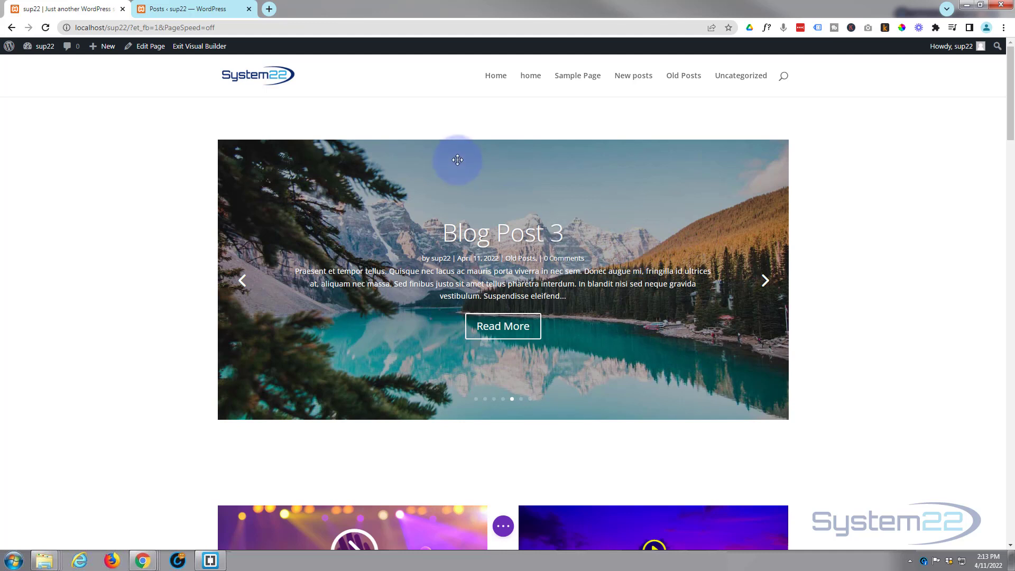
mouse_move(503, 108)
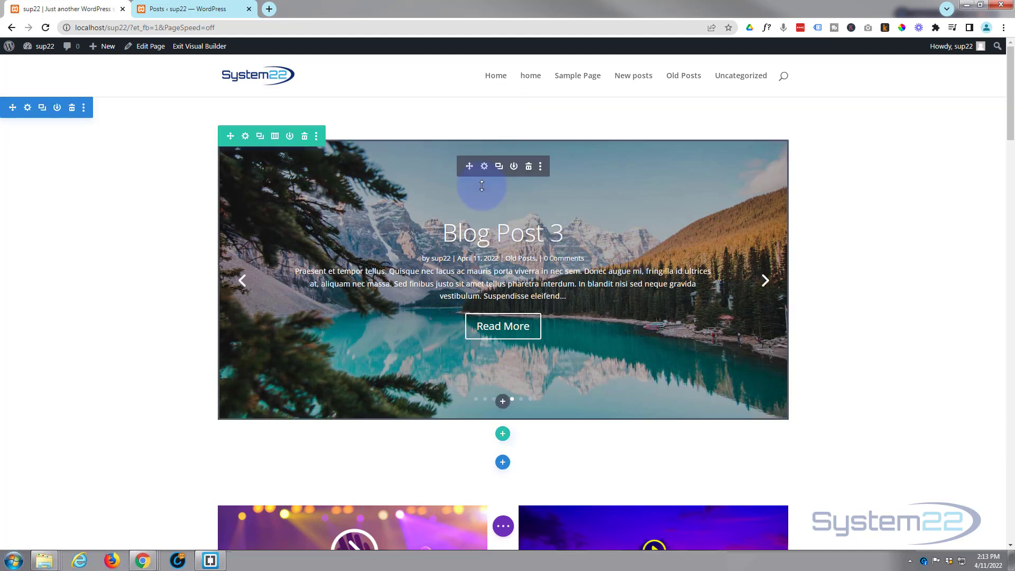
Step: Turn on the post slider's background overlay in black under Design > Overlay
click(484, 169)
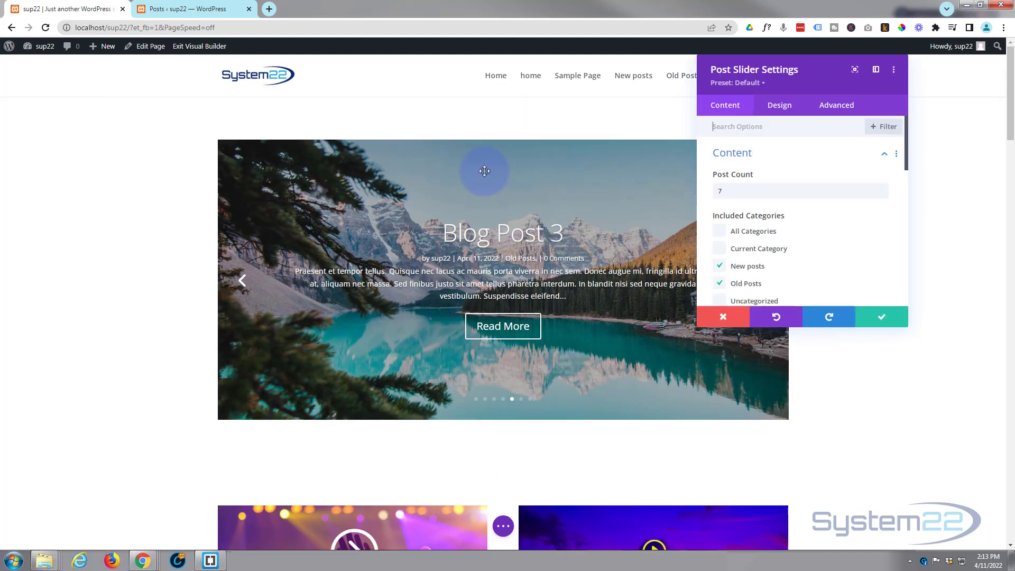
click(779, 105)
click(809, 158)
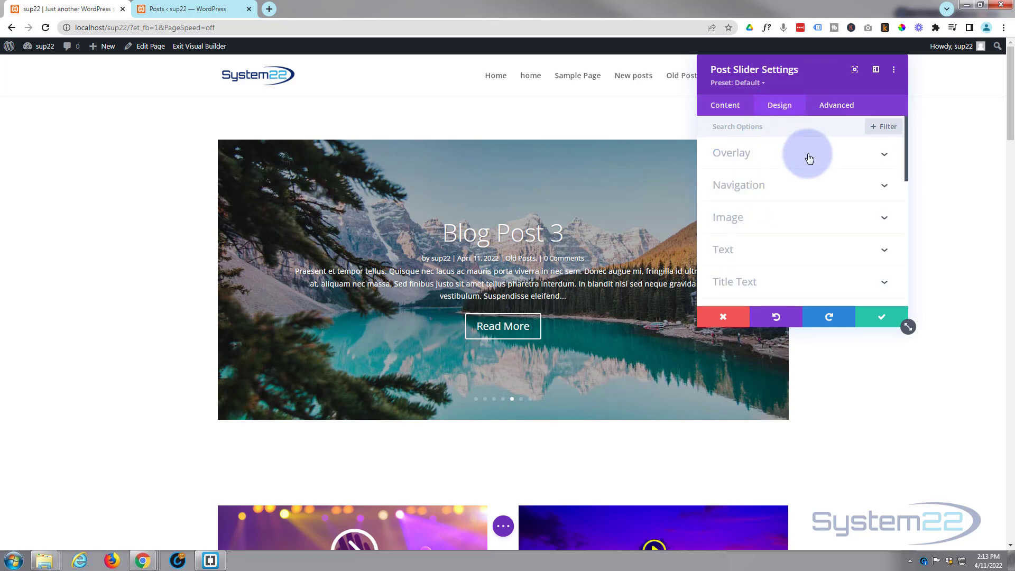
click(752, 231)
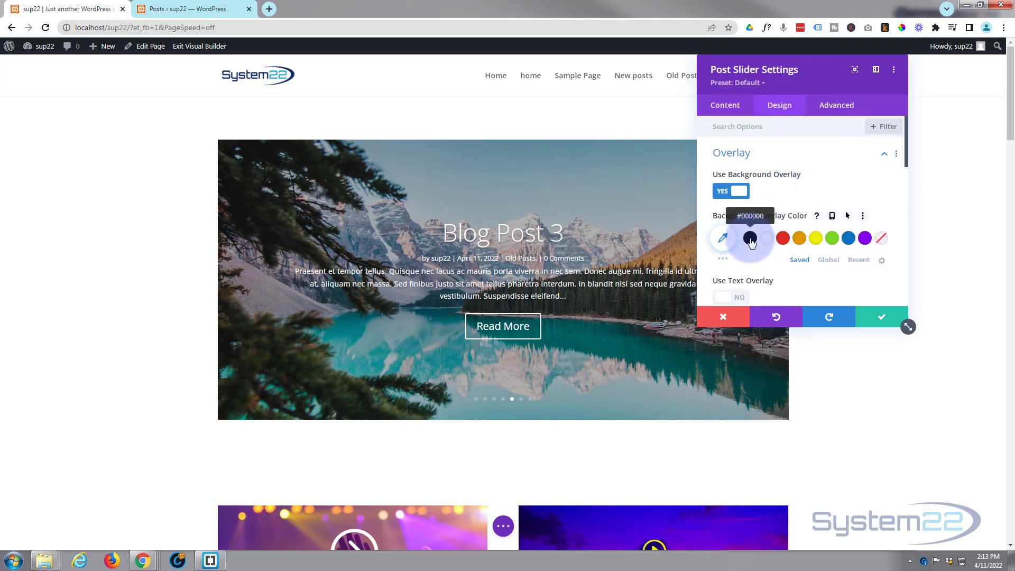
click(750, 239)
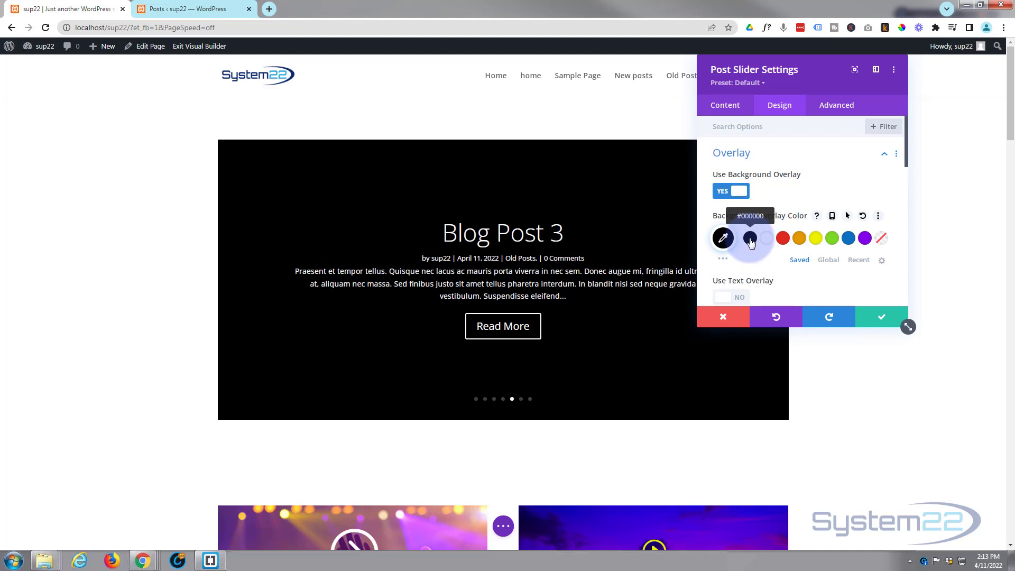
Step: Adjust the black overlay's opacity to 0.27 in the colour picker
click(723, 238)
click(861, 277)
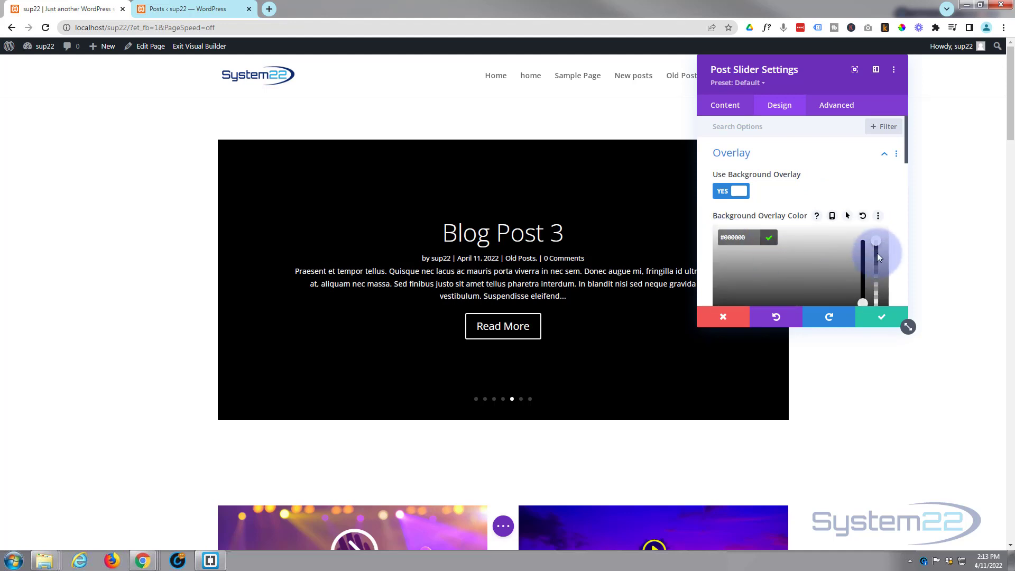
click(876, 297)
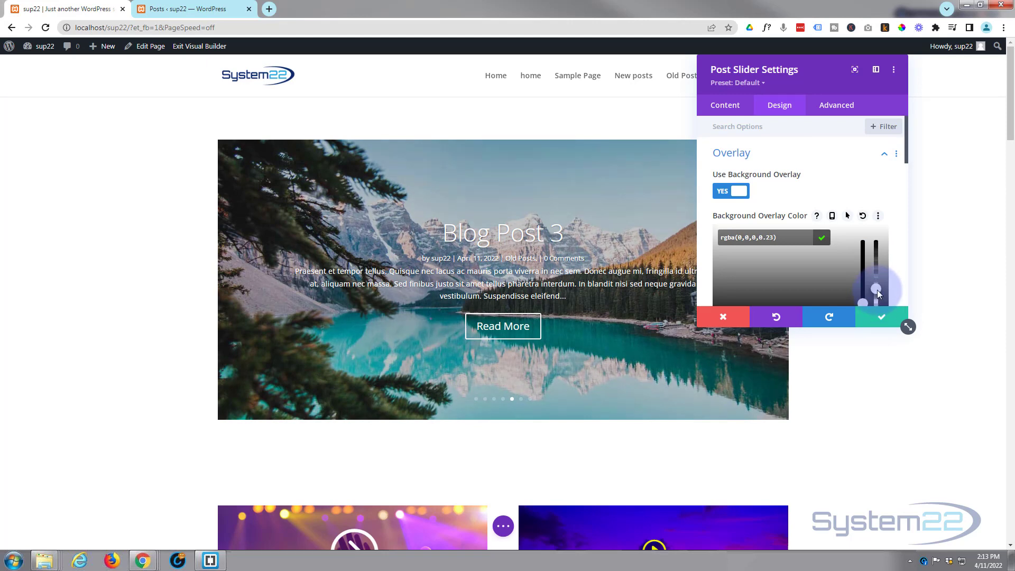
click(877, 294)
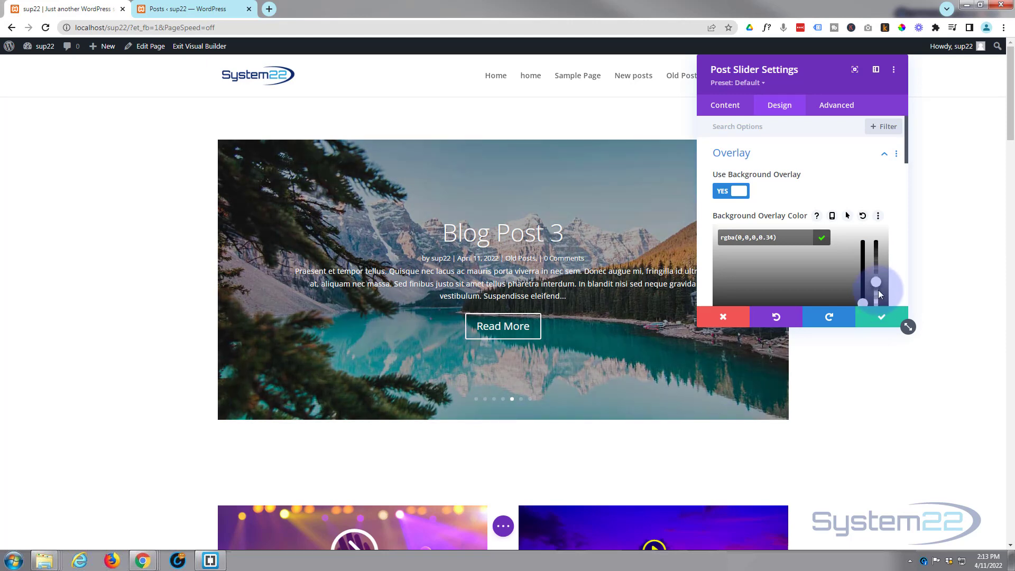
click(880, 304)
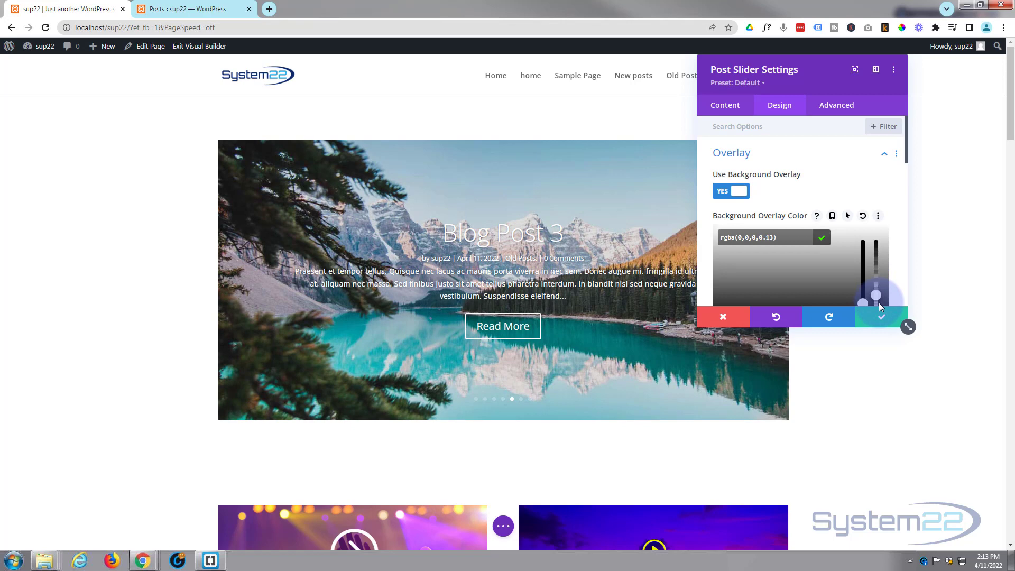
click(880, 299)
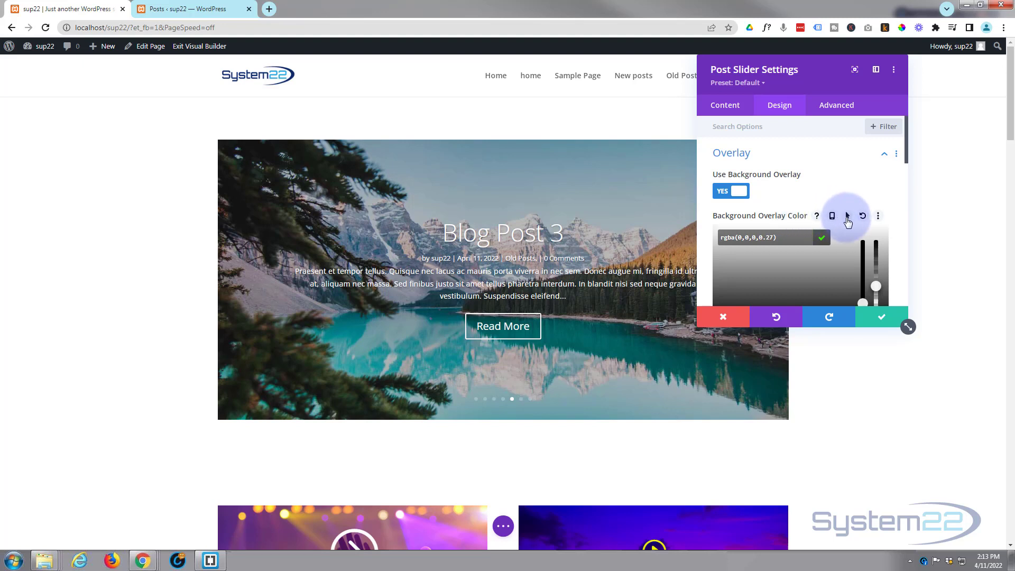
Step: Give the overlay colour a hover state of black at about 0.7 opacity
click(848, 217)
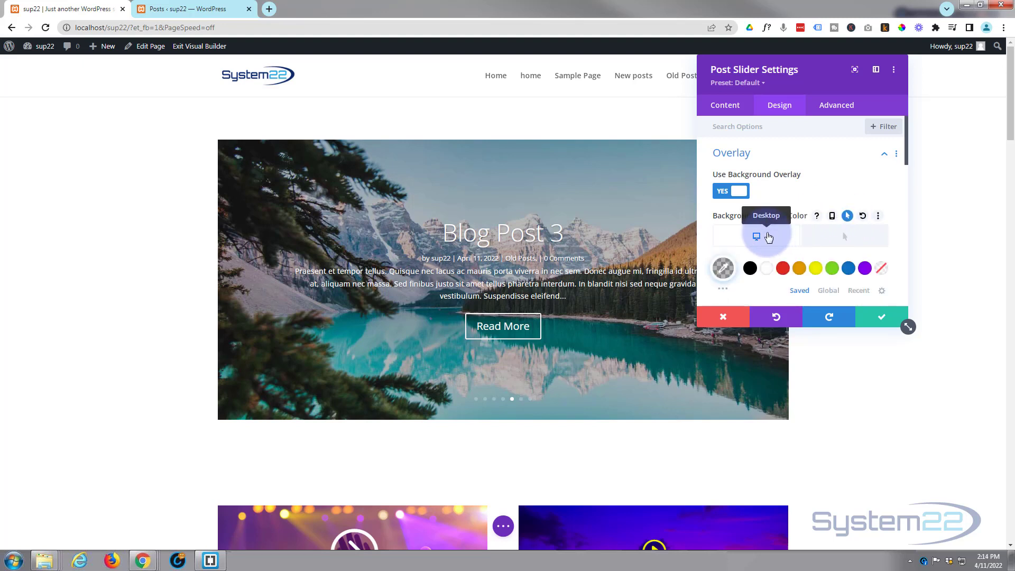
click(837, 237)
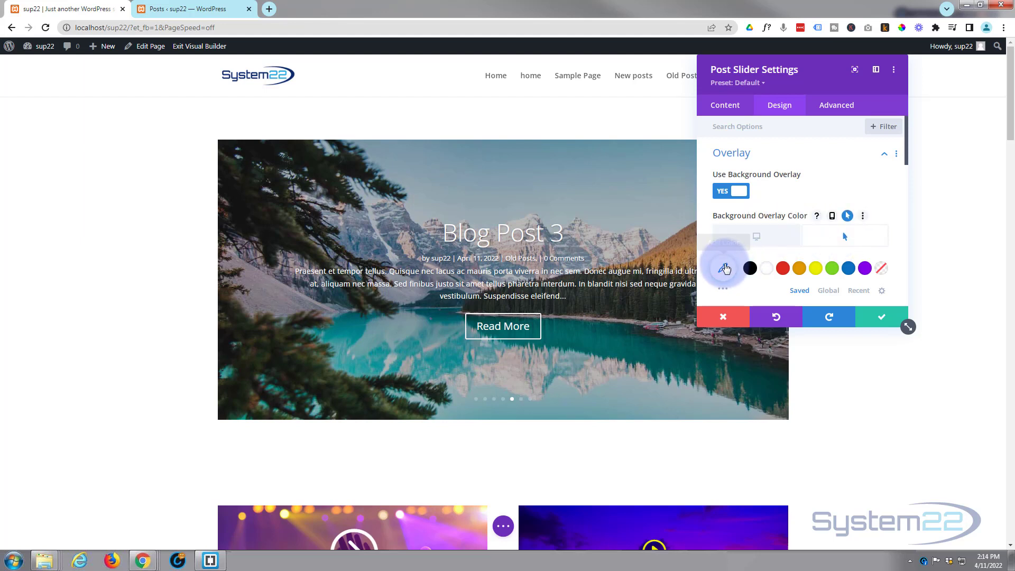
click(723, 268)
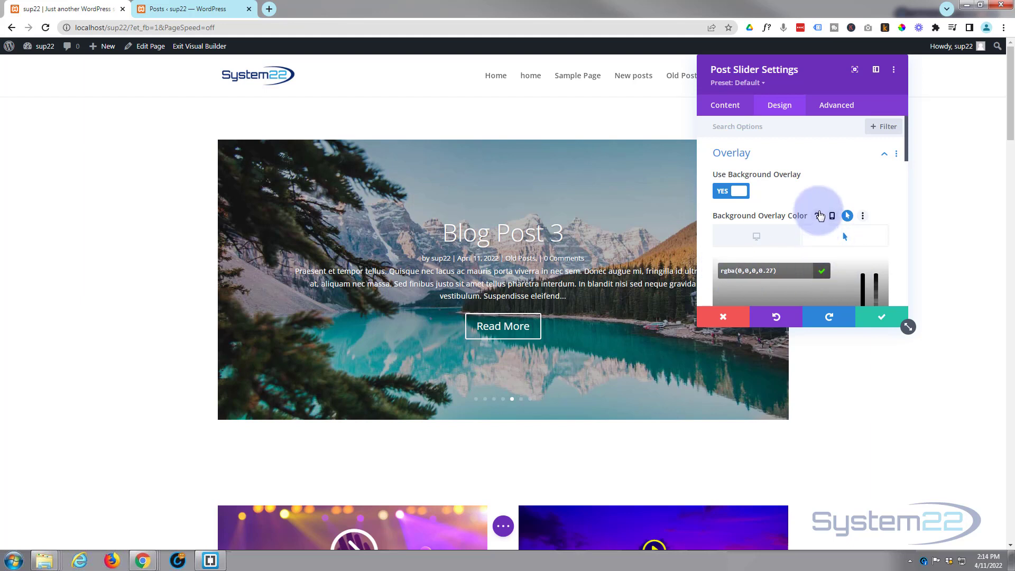
scroll(827, 217, down, 2)
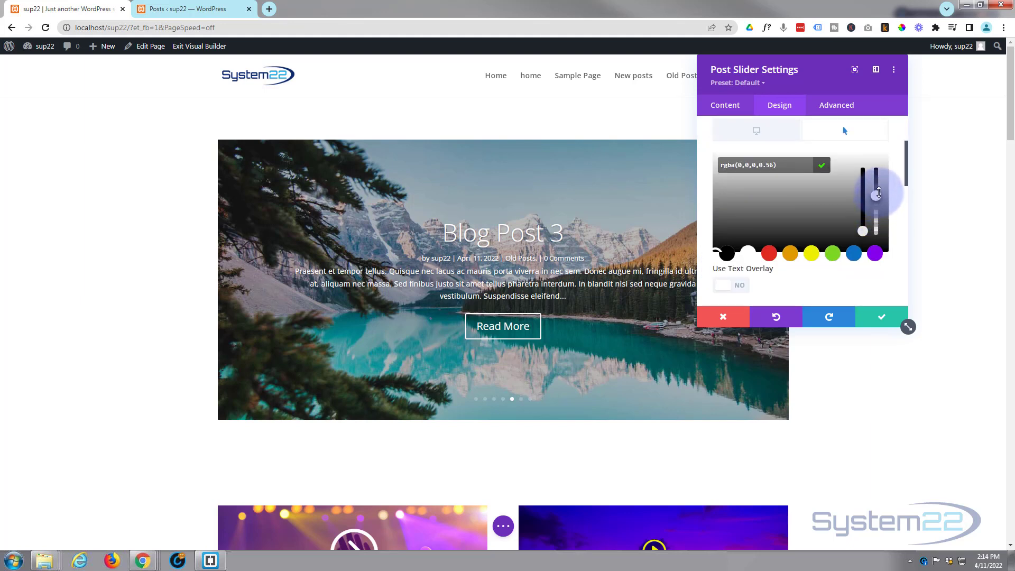
mouse_move(879, 192)
mouse_down()
mouse_move(881, 204)
mouse_move(877, 191)
mouse_up()
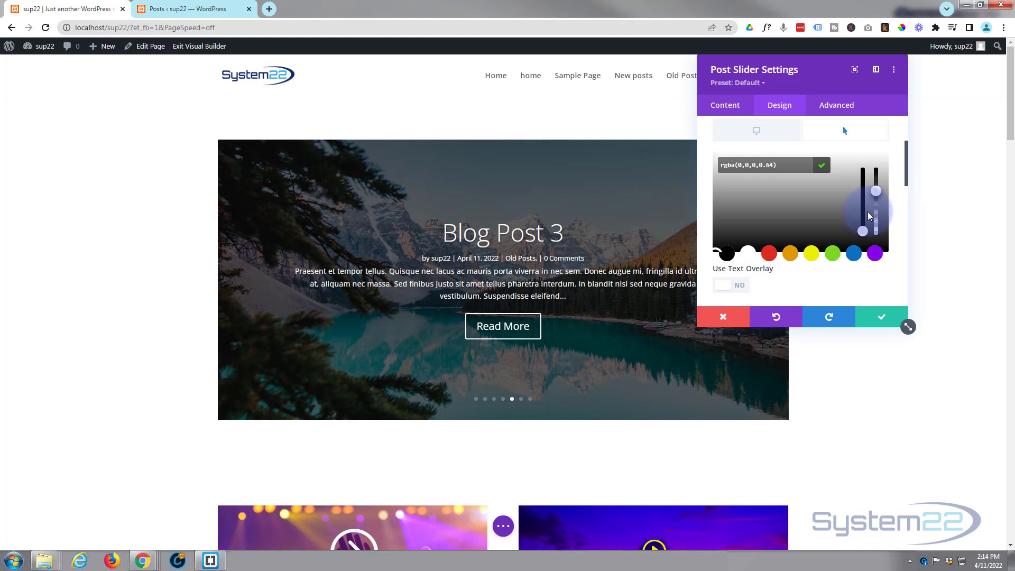
scroll(786, 265, down, 3)
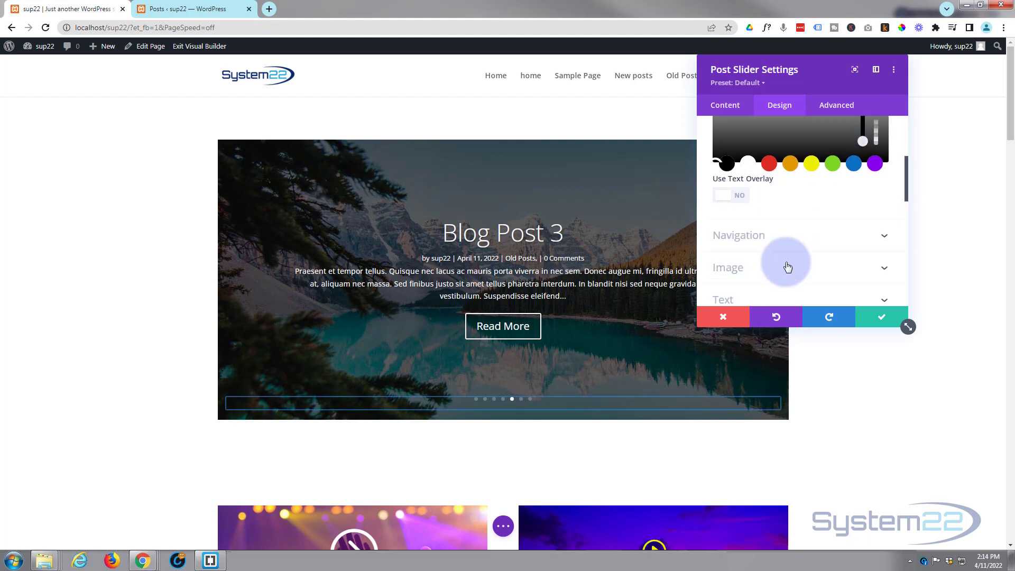
Step: Colour the slider arrows and navigation dots purple (#8300e9) under Navigation
click(792, 170)
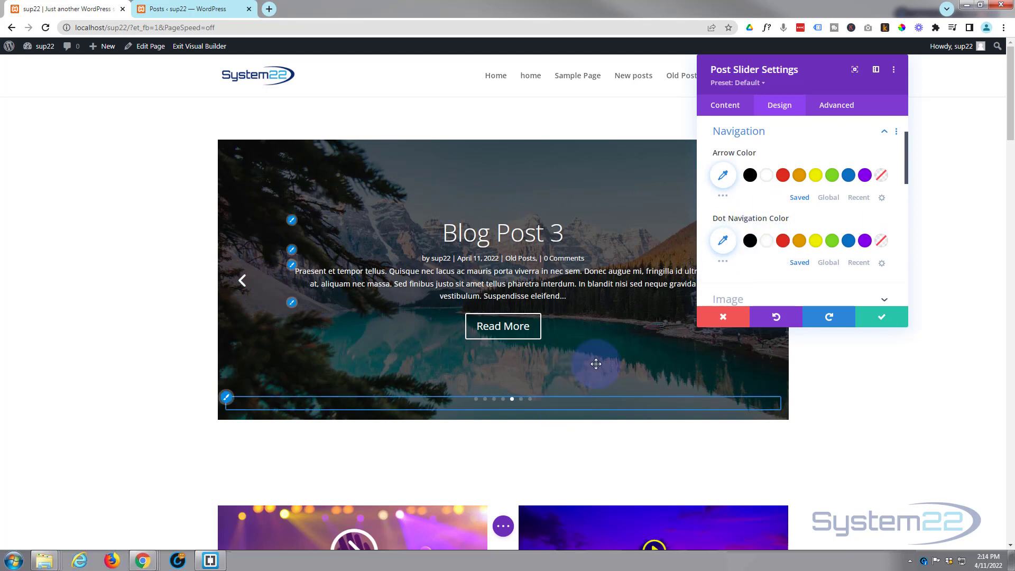
click(865, 175)
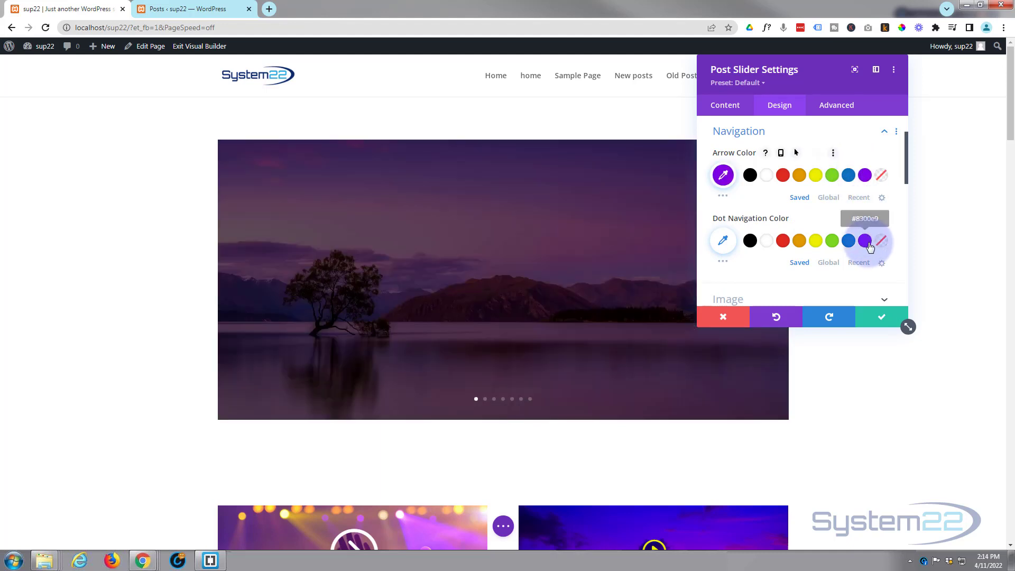
click(868, 243)
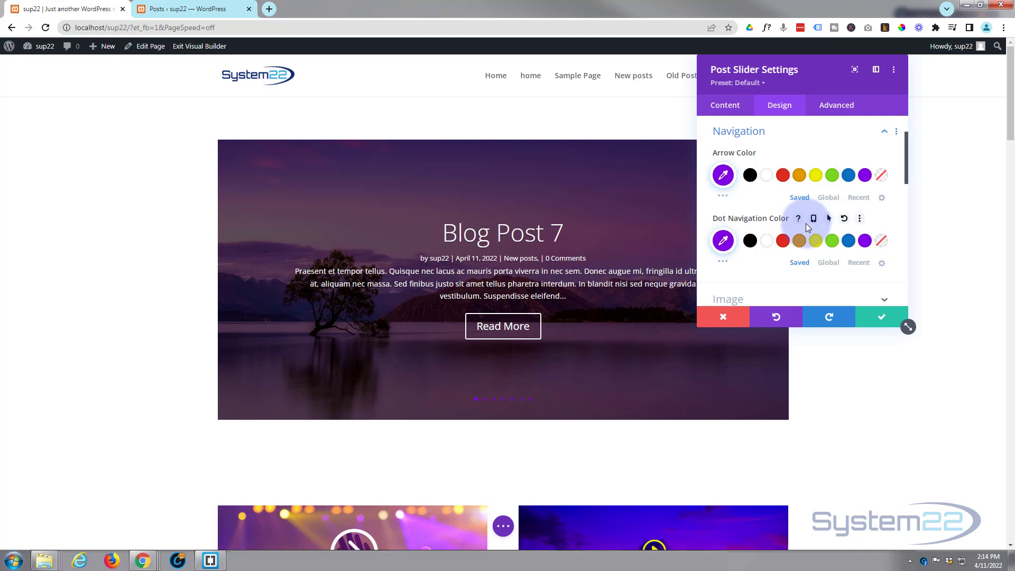
scroll(806, 223, down, 4)
scroll(782, 211, up, 1)
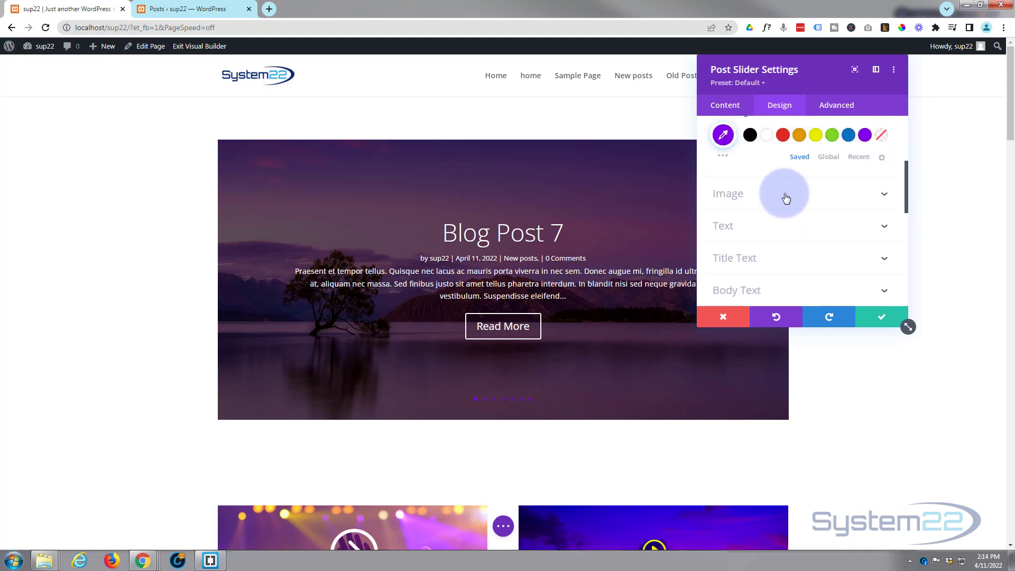
Step: Expand the Image styling options and scroll down through the design settings
click(785, 197)
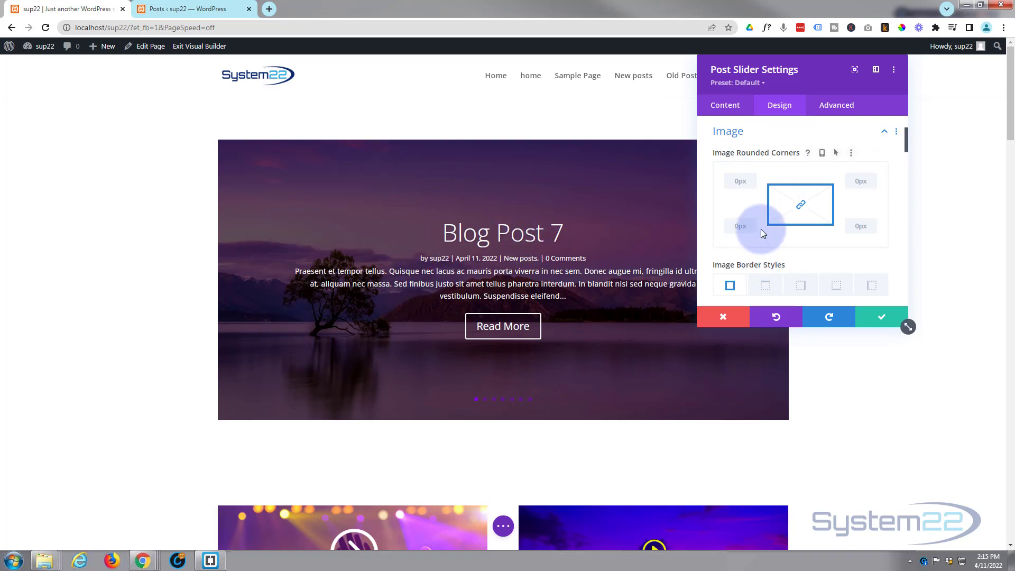
scroll(761, 231, down, 2)
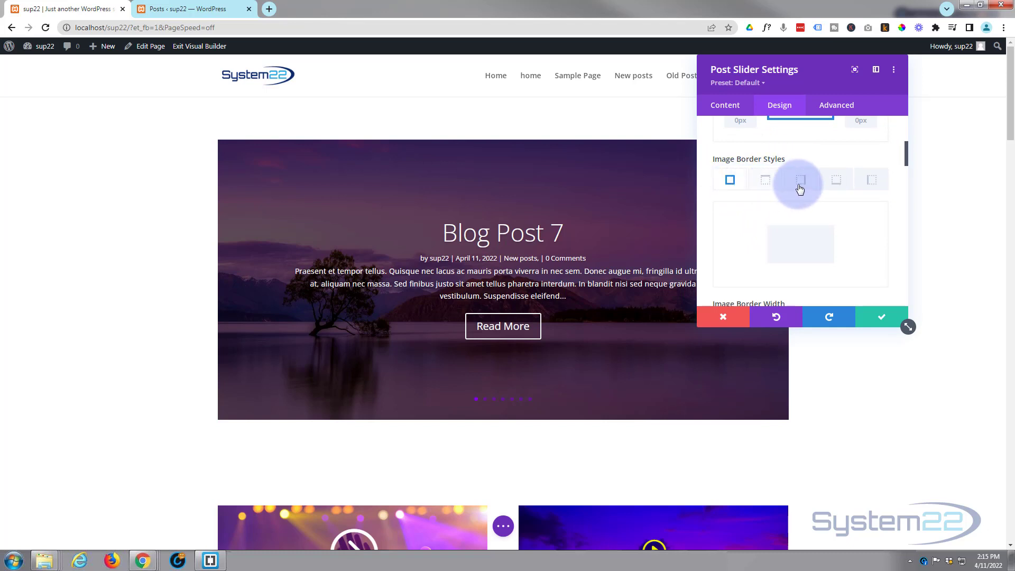
scroll(852, 201, down, 2)
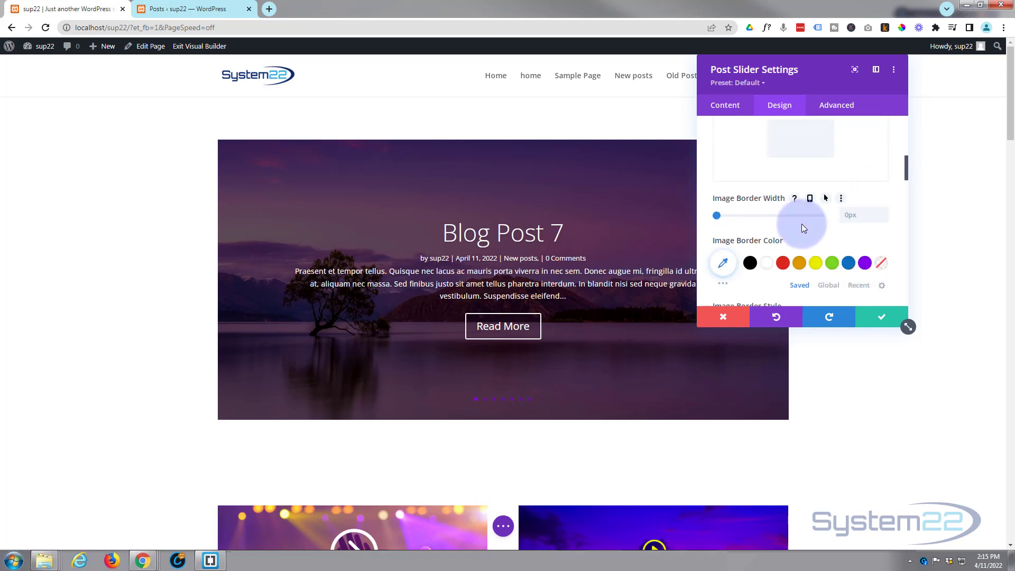
scroll(801, 222, down, 2)
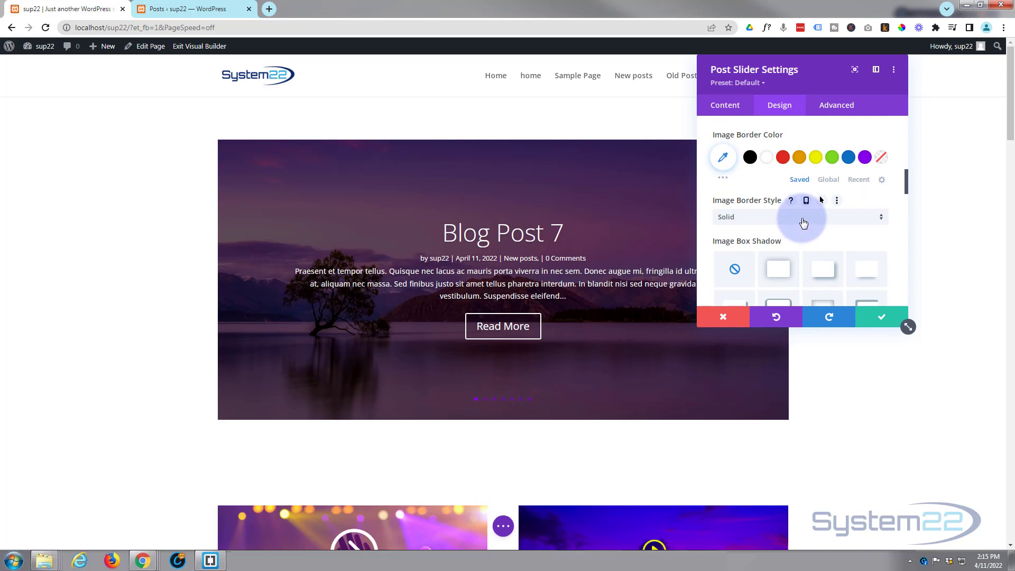
scroll(804, 222, down, 1)
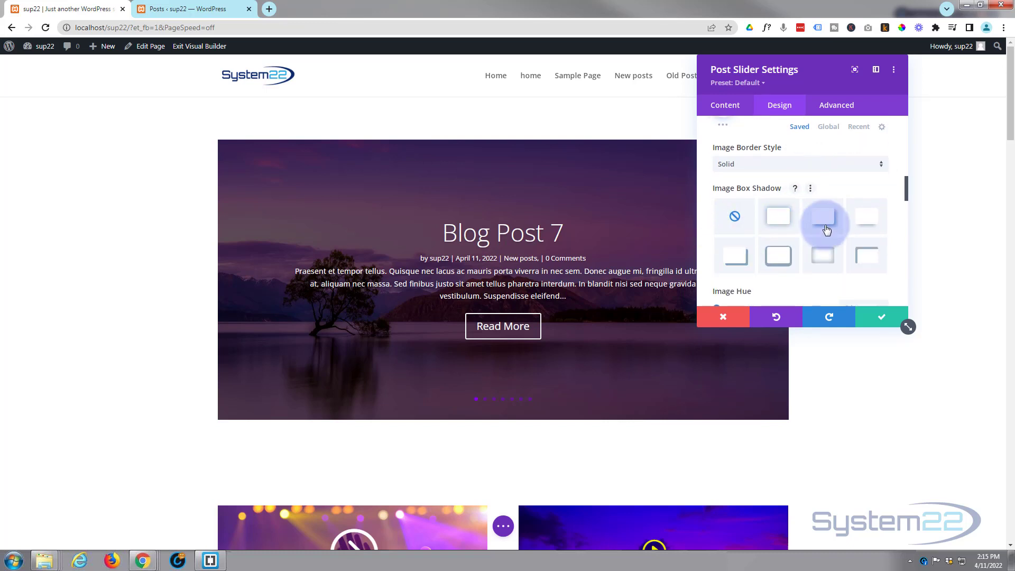
scroll(833, 237, down, 6)
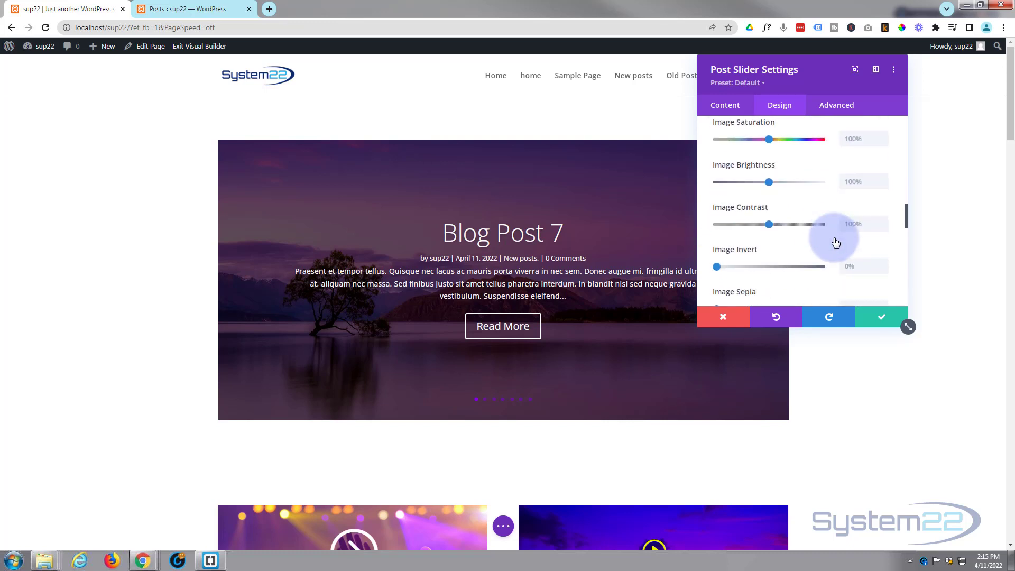
scroll(833, 237, down, 4)
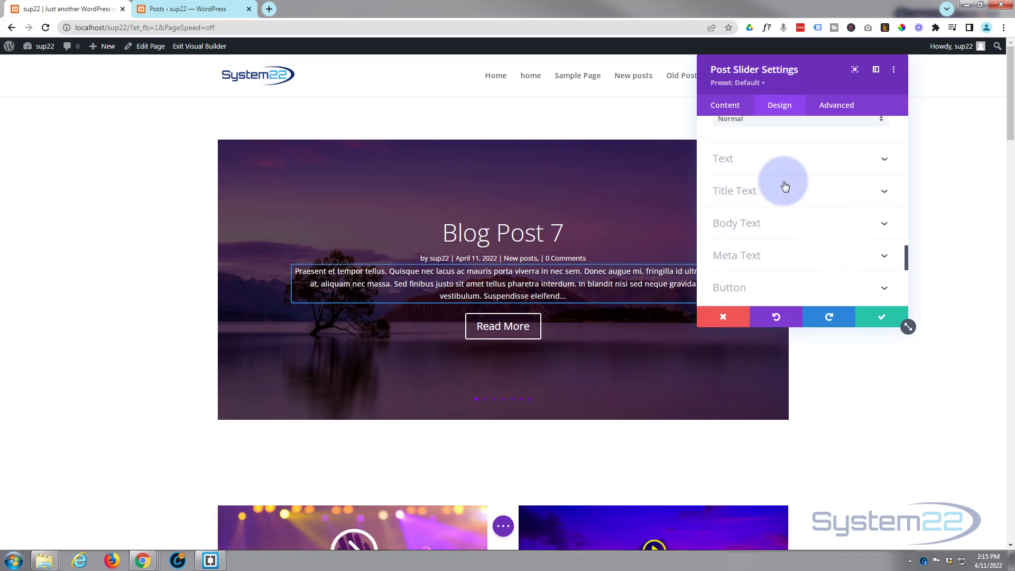
Step: Set the post slider's Text Color to Light, replacing a brief Dark choice
click(782, 166)
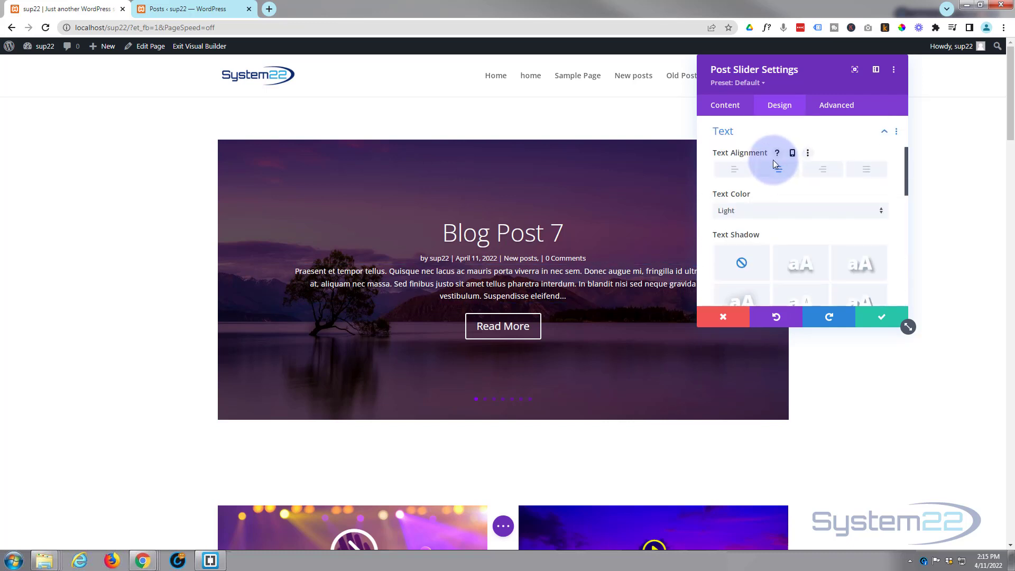
click(745, 211)
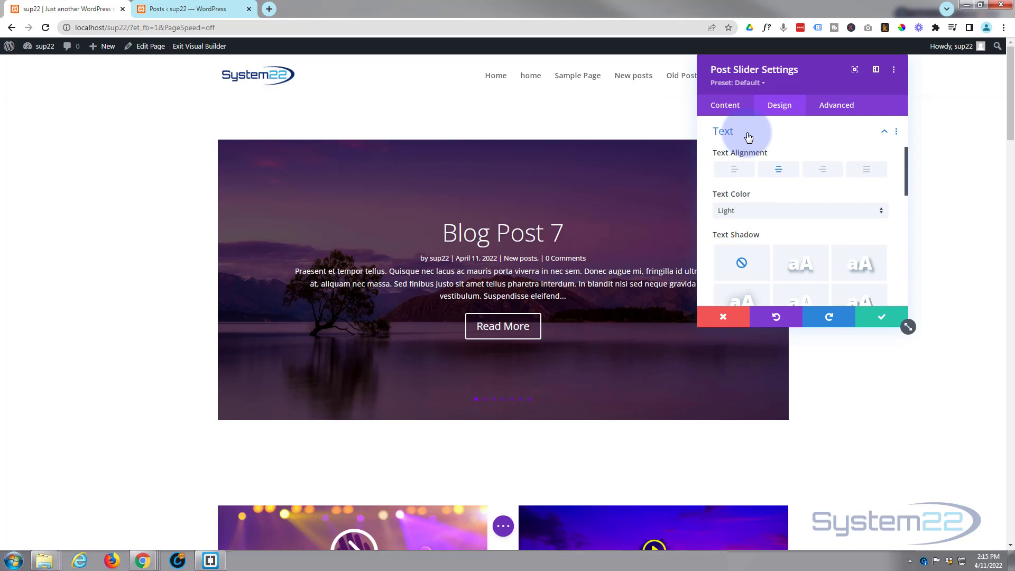
click(761, 211)
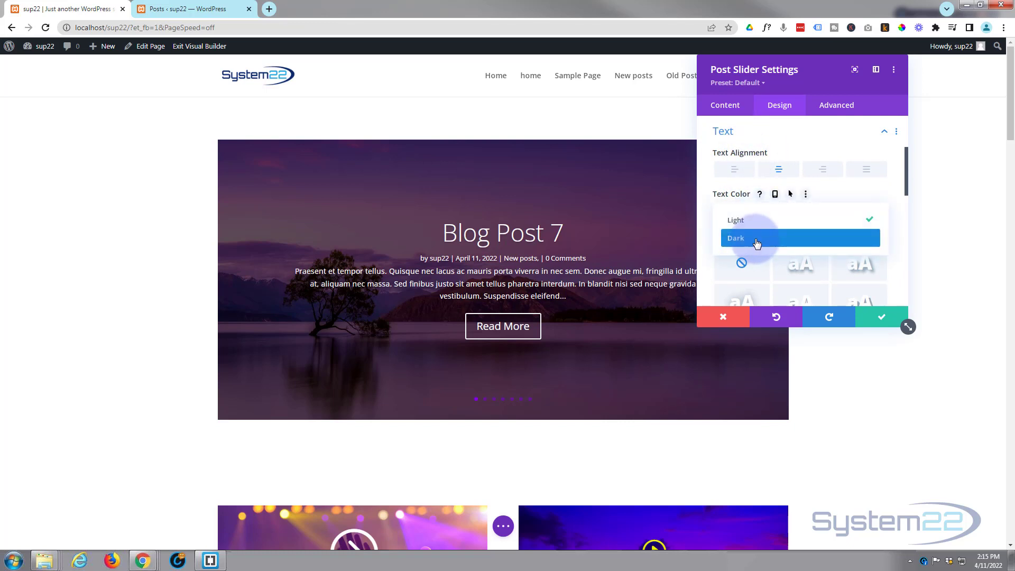
click(756, 240)
click(756, 212)
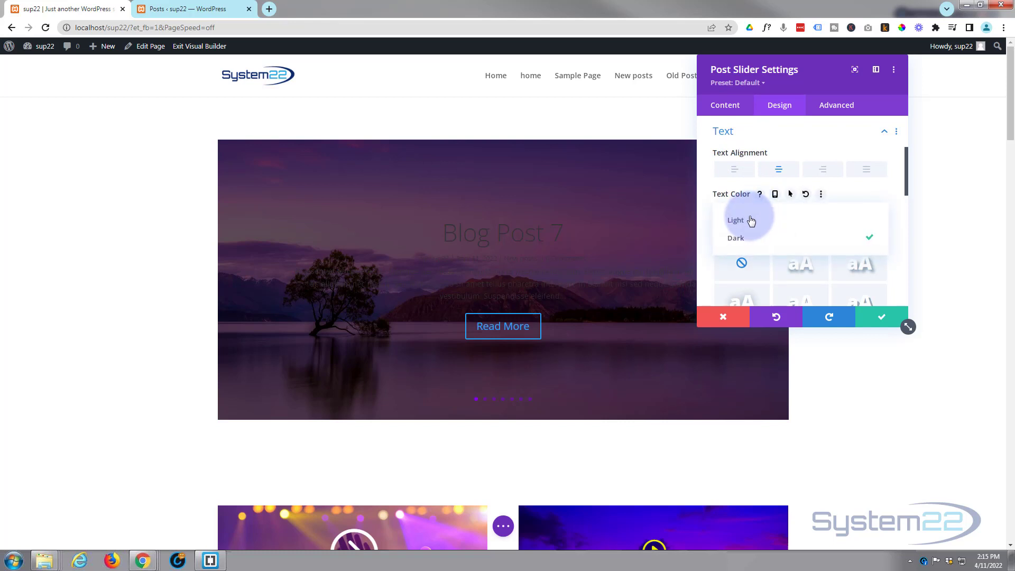
click(750, 221)
scroll(749, 214, down, 5)
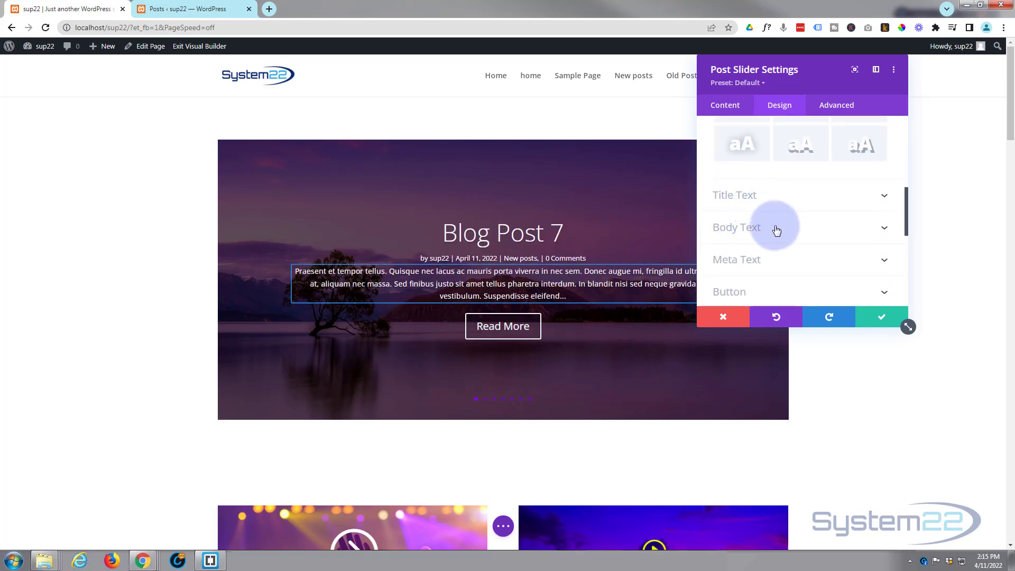
click(771, 199)
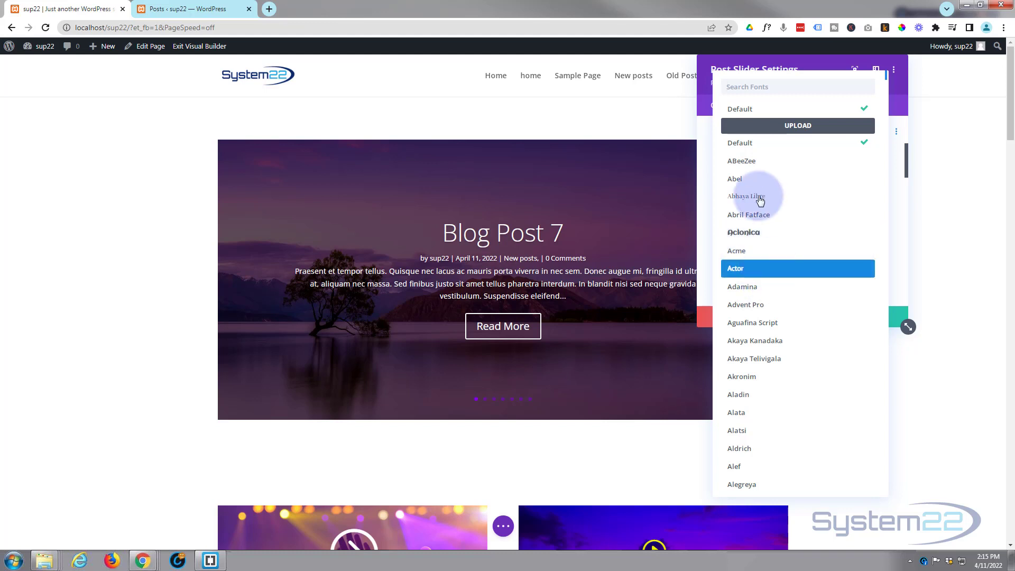
click(740, 111)
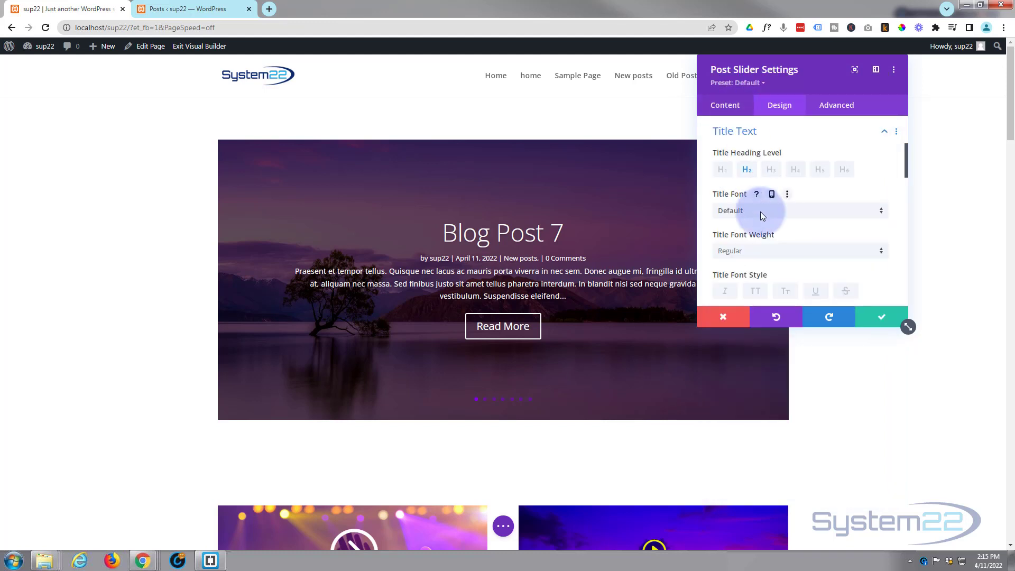
scroll(766, 224, down, 3)
scroll(769, 227, down, 5)
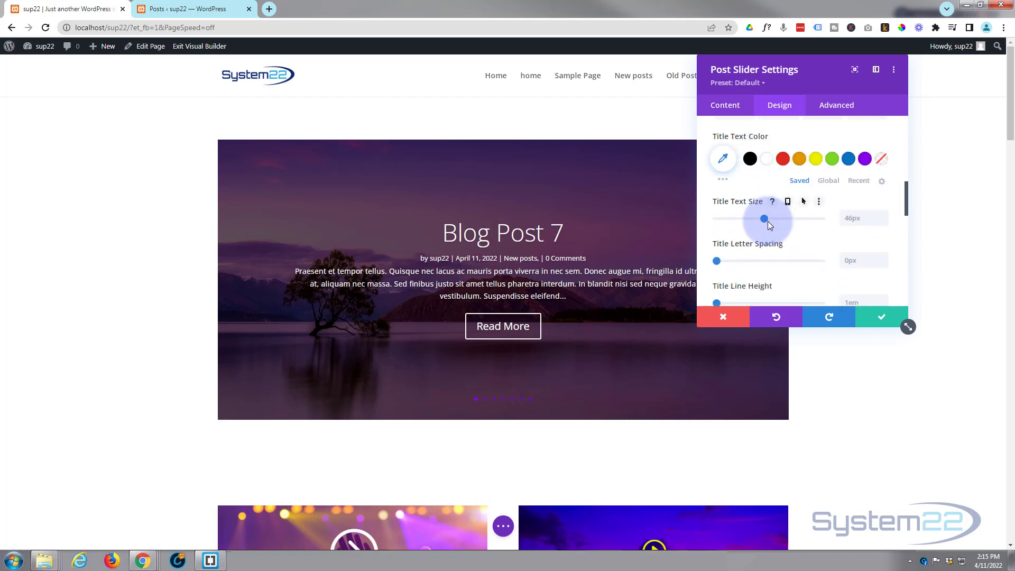
scroll(768, 221, down, 2)
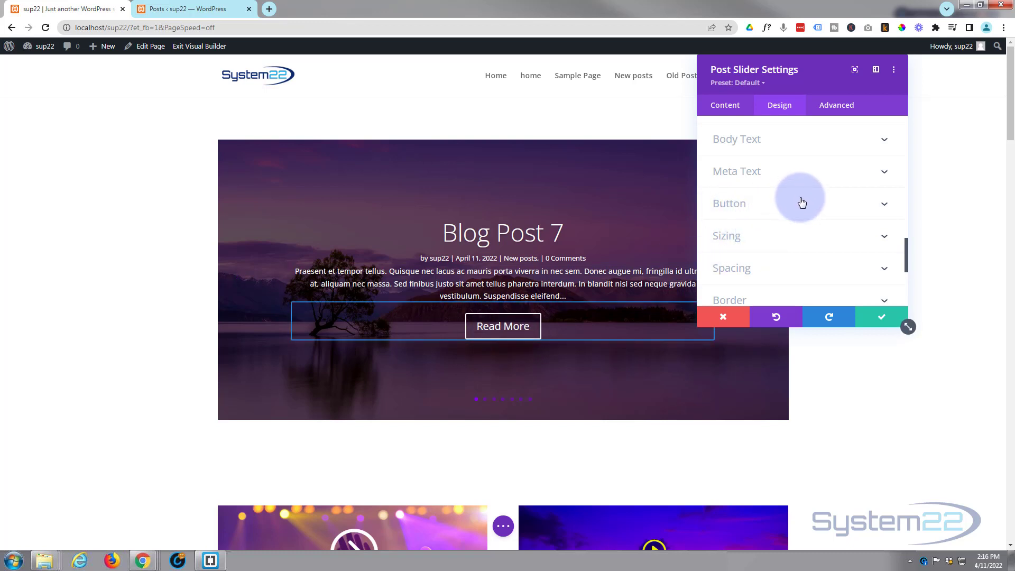
Step: Apply the fourth Box Shadow preset: outer shadow 12px down, 18px blur, -6px spread
scroll(802, 202, down, 2)
scroll(802, 202, up, 1)
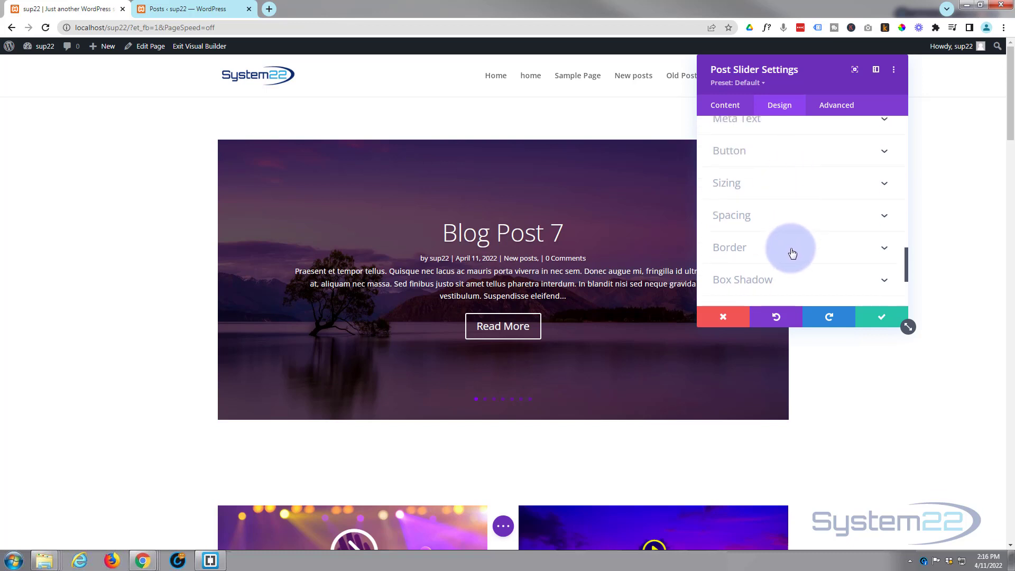
scroll(798, 246, down, 1)
click(804, 231)
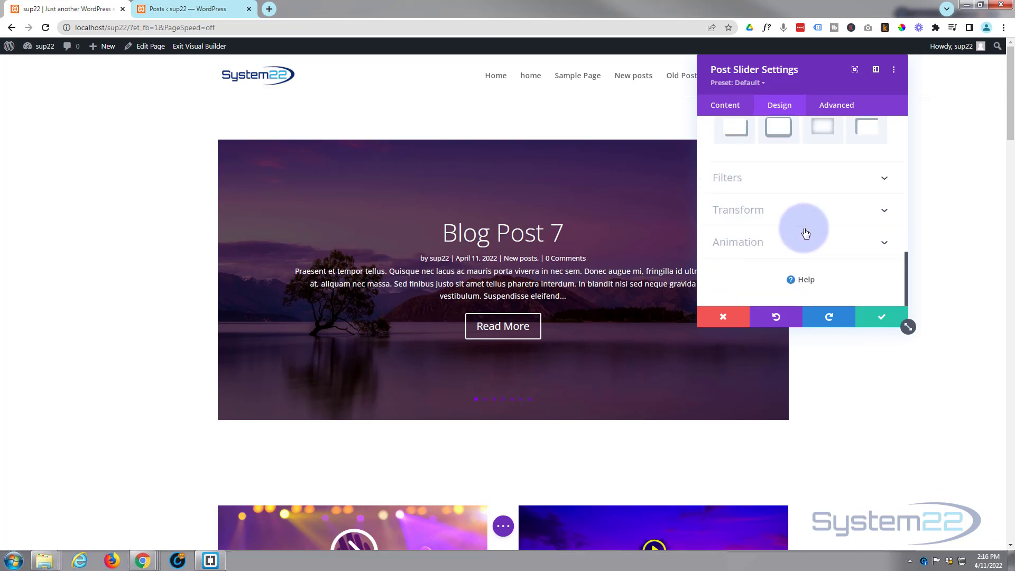
click(867, 189)
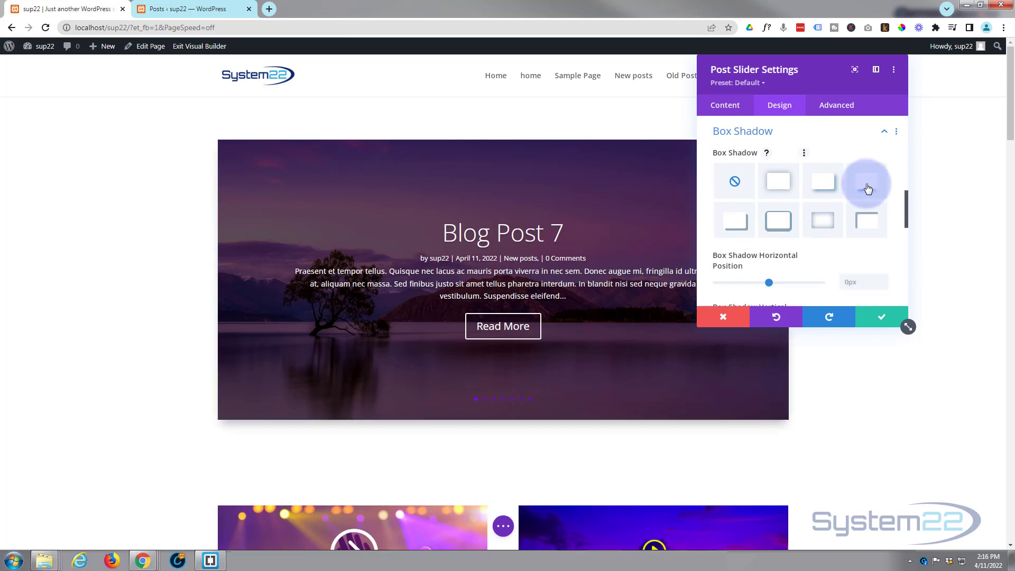
scroll(797, 203, down, 4)
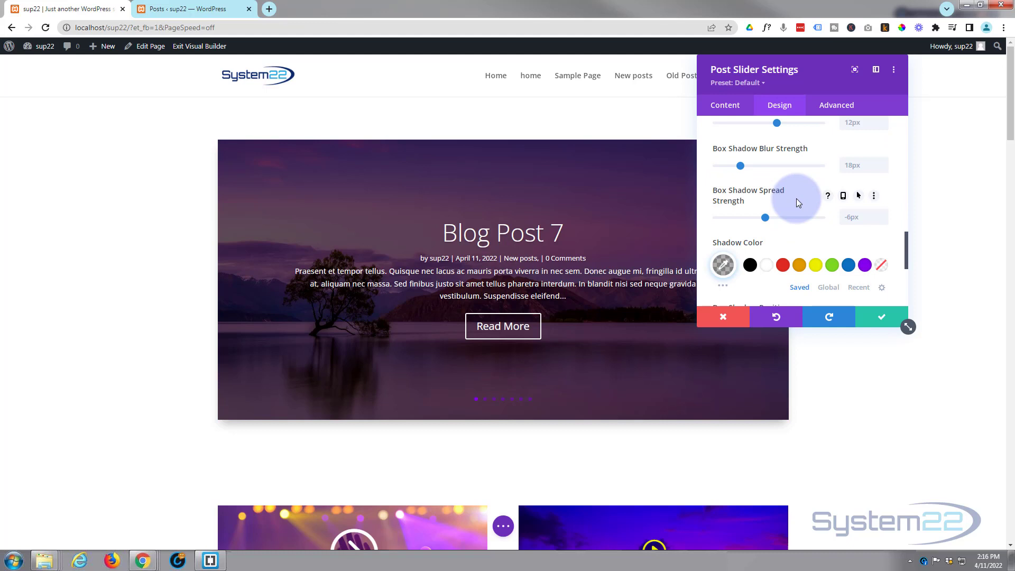
scroll(796, 197, down, 4)
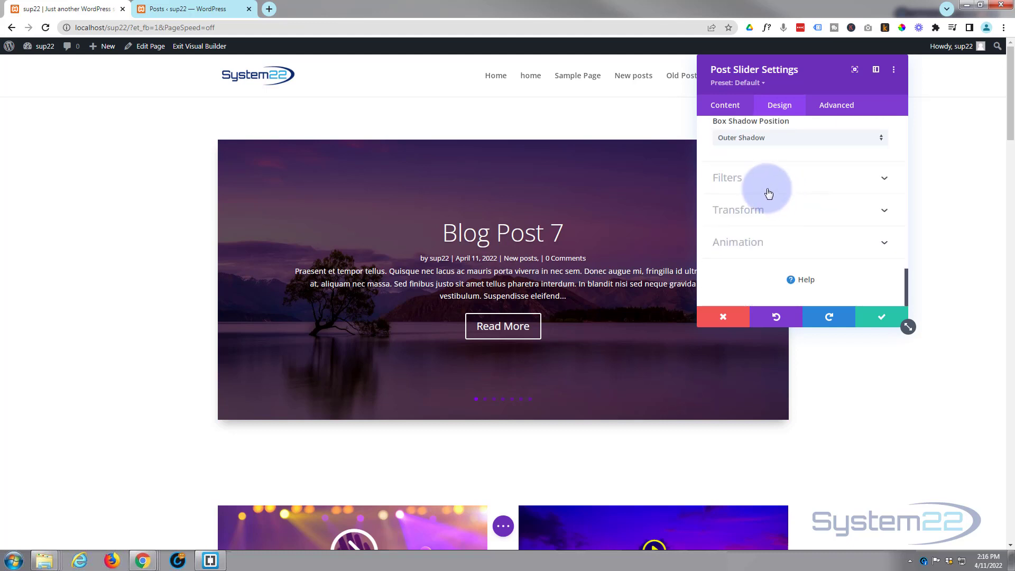
Step: Turn on Automatic Animation at 4000 ms, leaving Continue Automatic Slide on Hover off
click(797, 240)
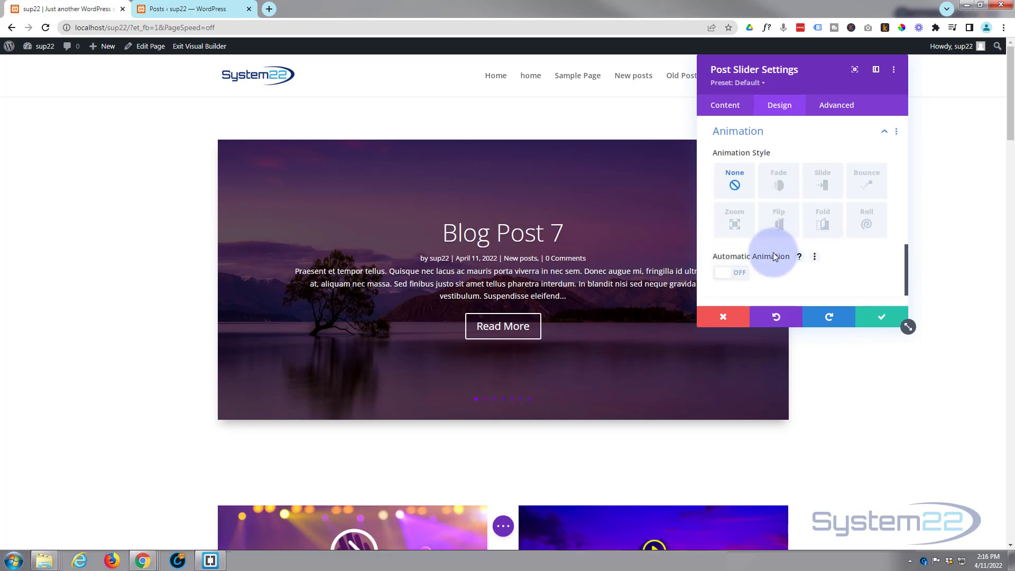
click(738, 276)
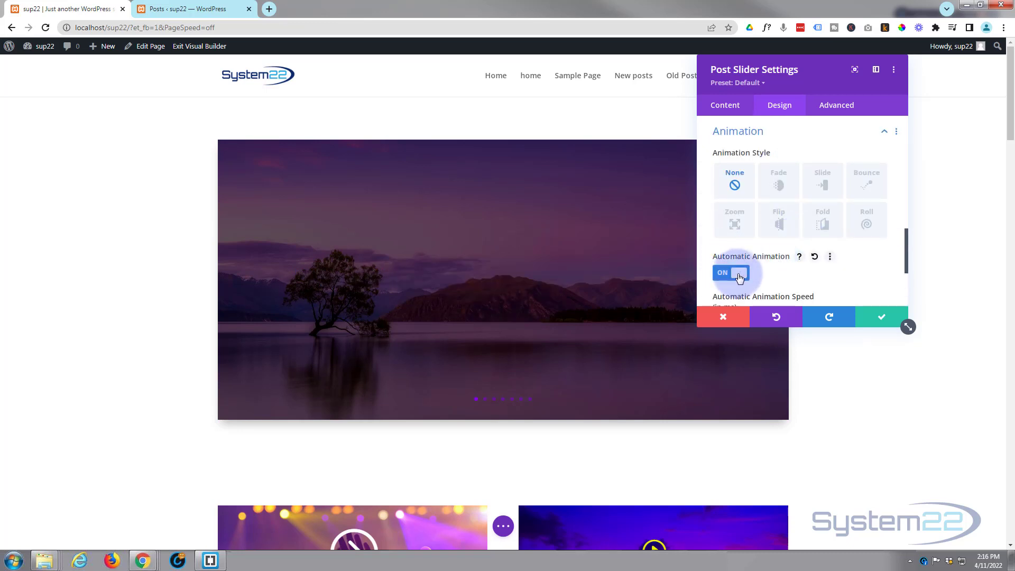
scroll(800, 259, down, 3)
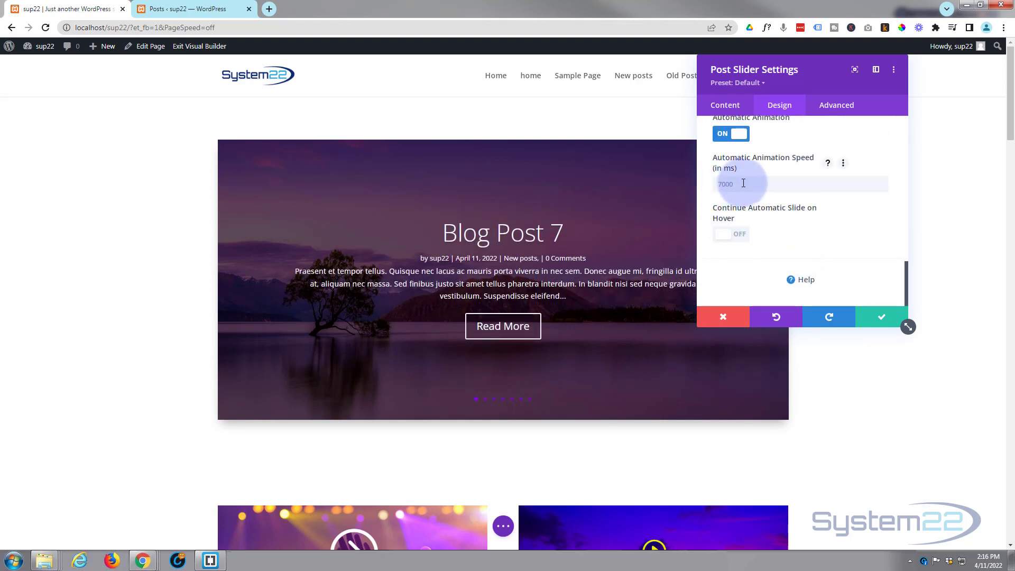
click(733, 182)
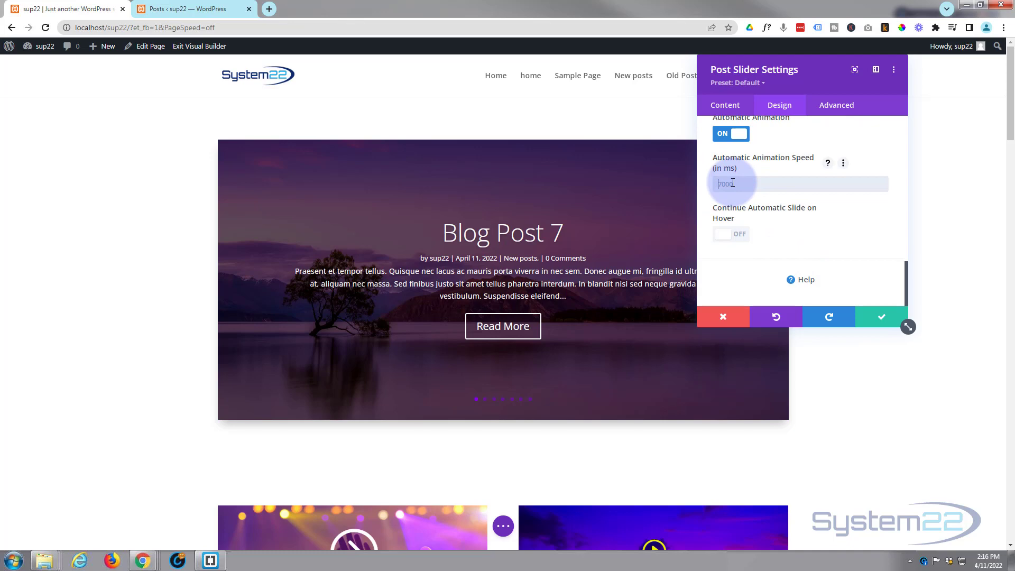
text(4)
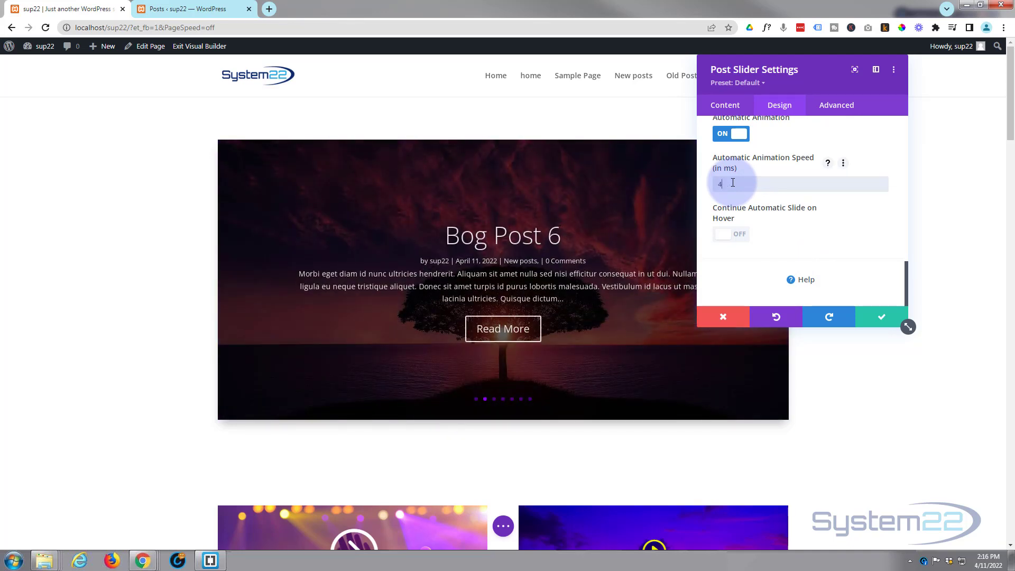
text(000)
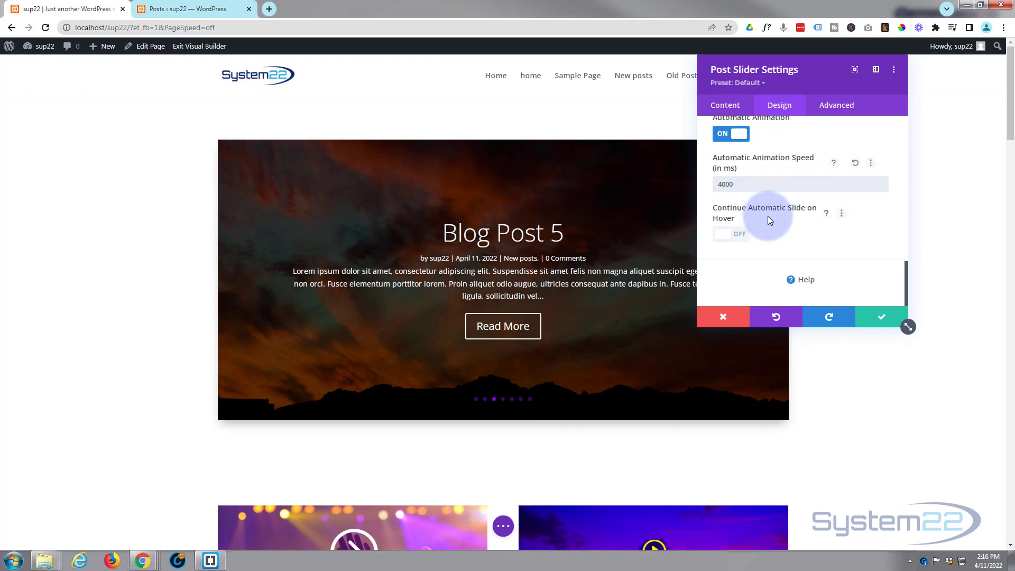
click(739, 239)
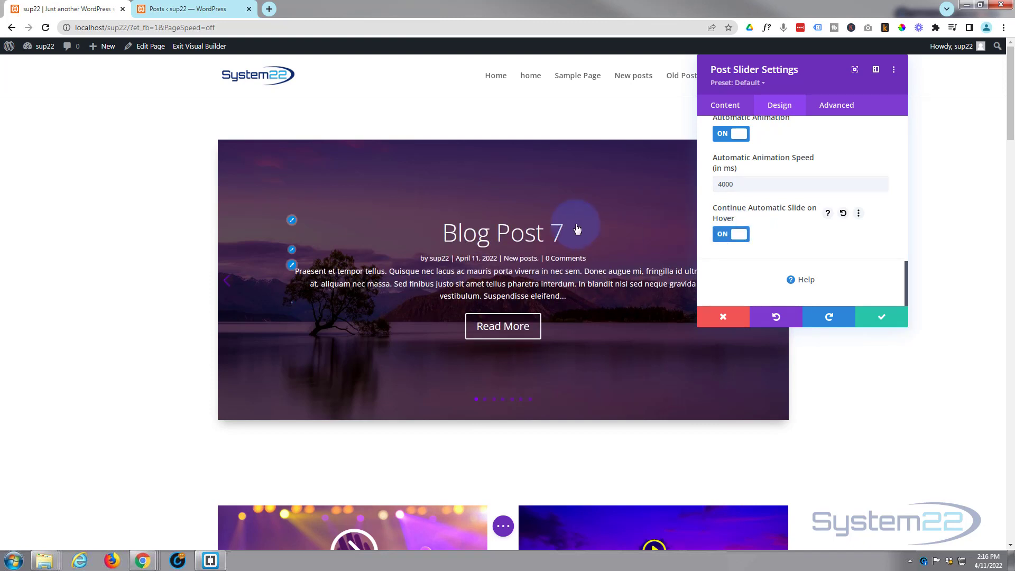
click(739, 237)
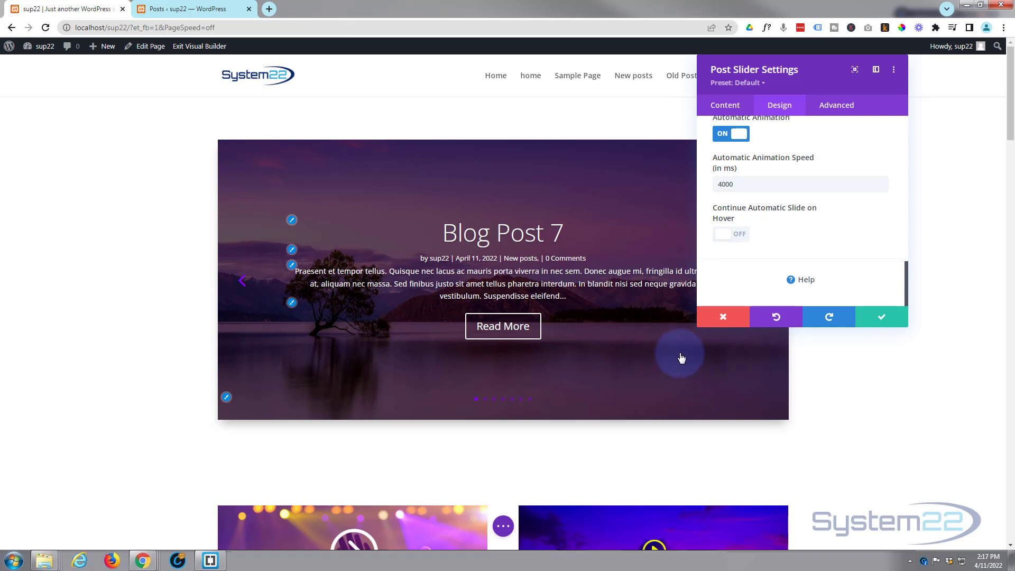
Step: Review the Advanced tab, then save and close the Post Slider Settings
scroll(775, 268, up, 2)
scroll(775, 267, up, 15)
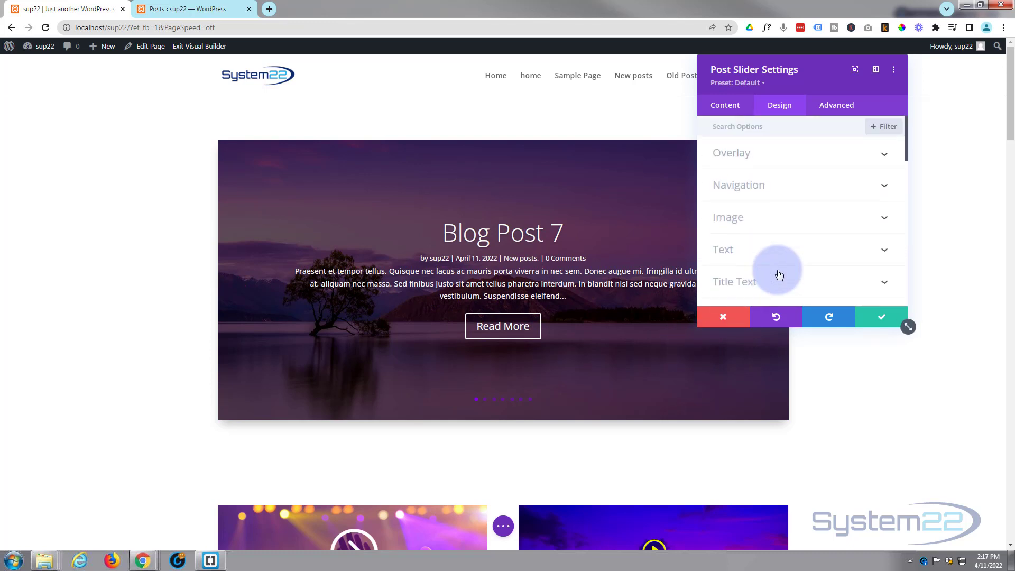
click(843, 106)
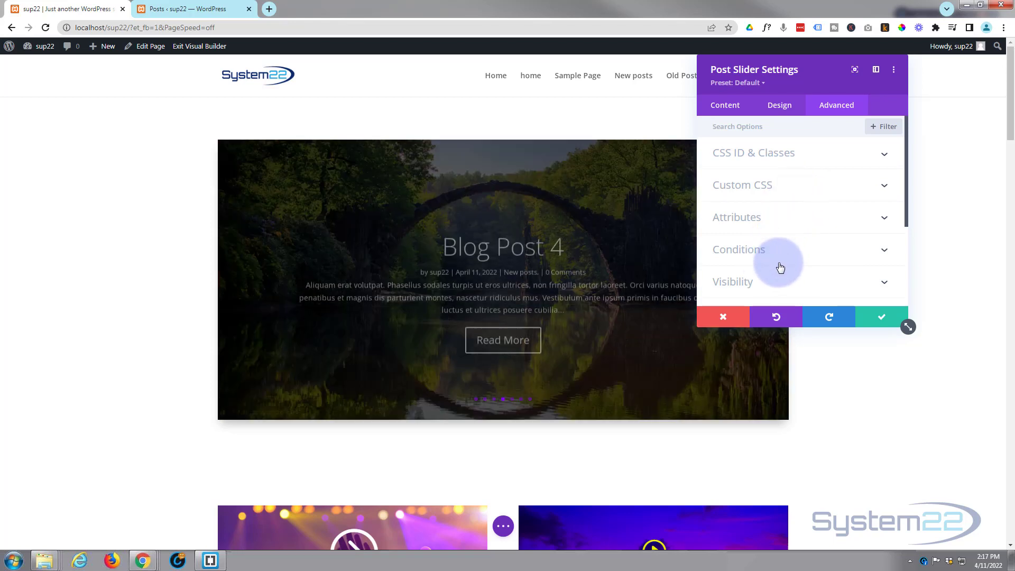
scroll(778, 263, down, 4)
scroll(784, 266, down, 1)
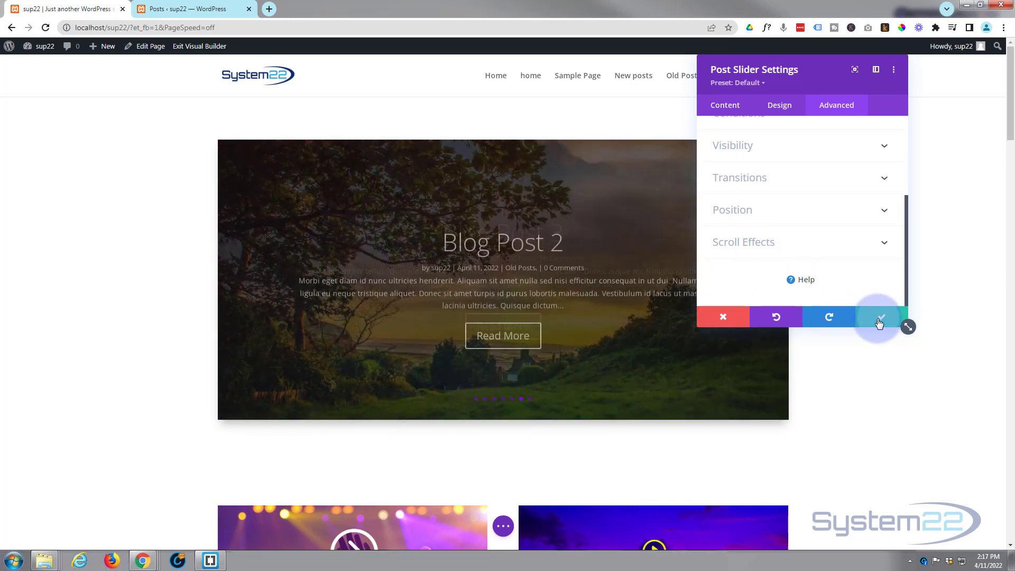
click(879, 318)
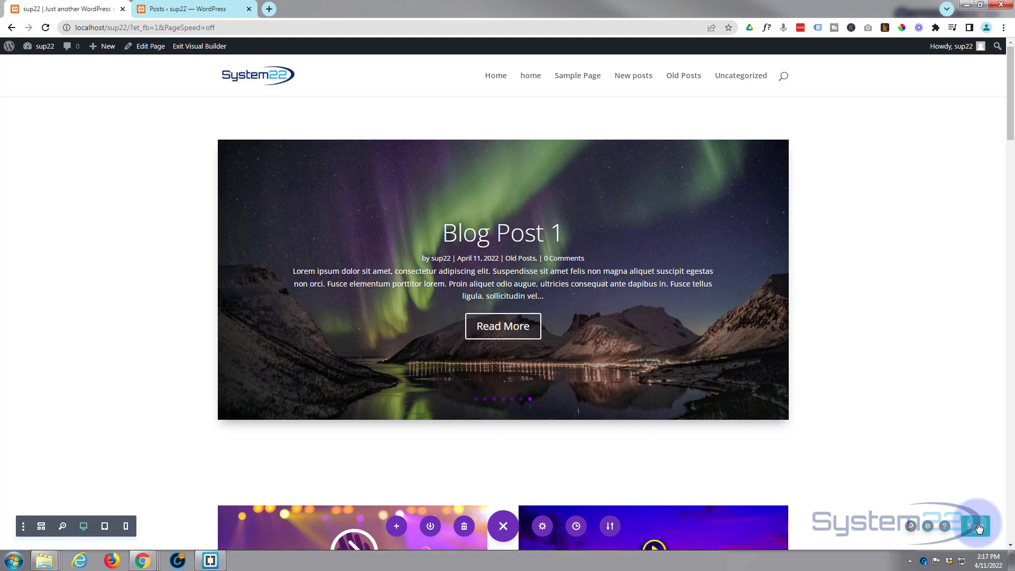
Step: Exit the Visual Builder, move the live slider to Blog Post 2, and open its article
click(201, 48)
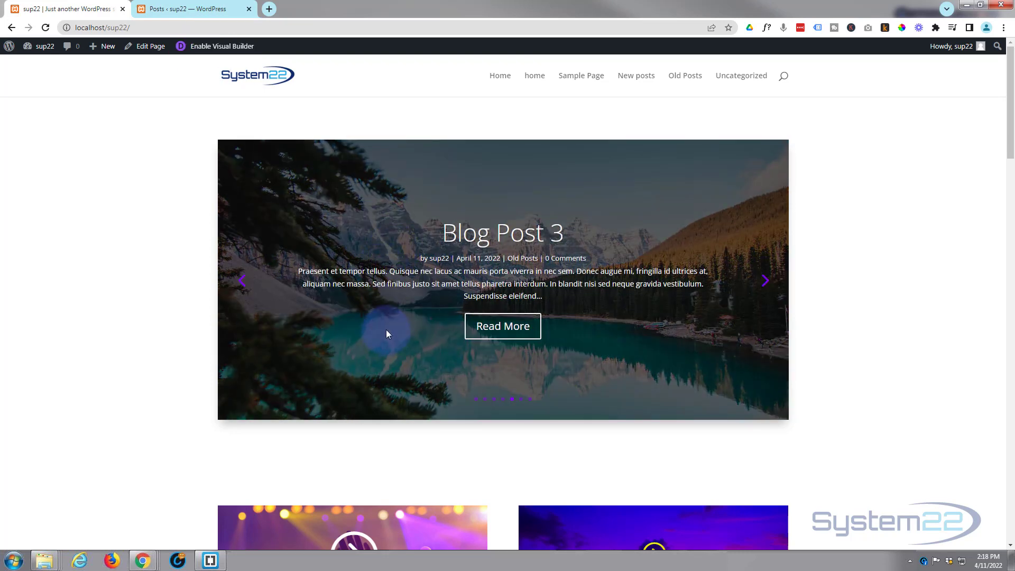
click(766, 286)
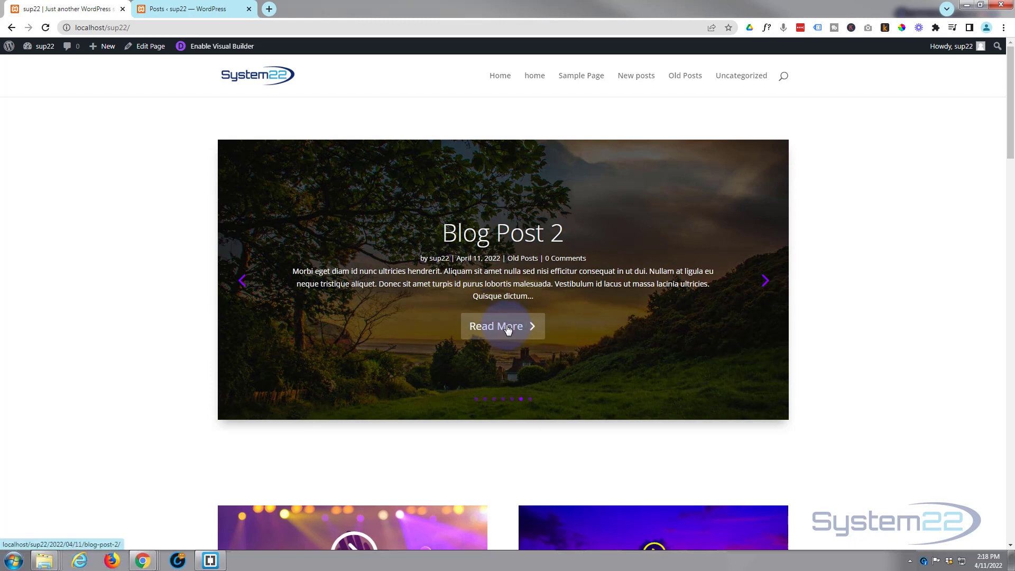
click(508, 329)
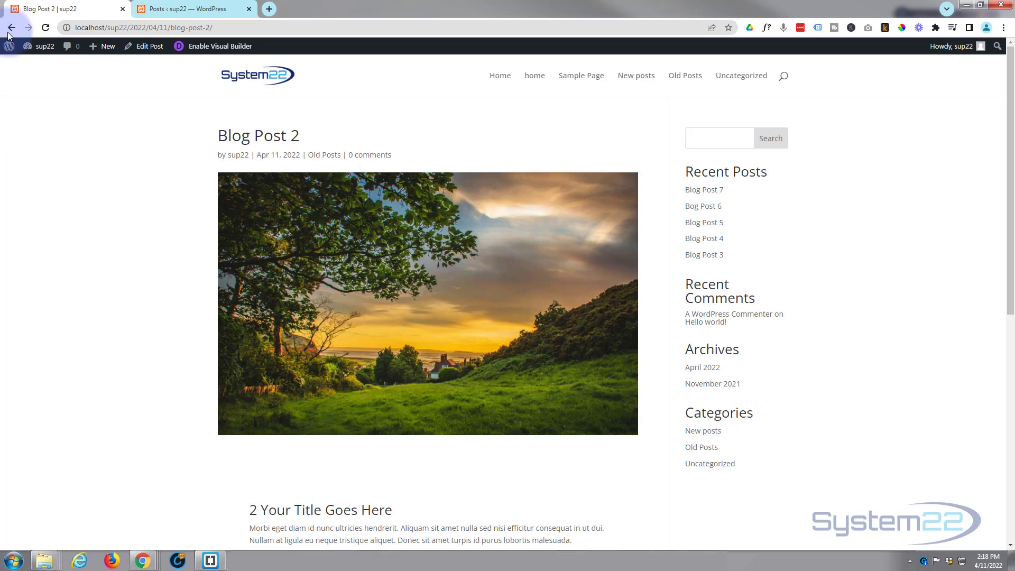
Step: Return home, open the Blog Post 7 article via Read More, then go back
click(11, 28)
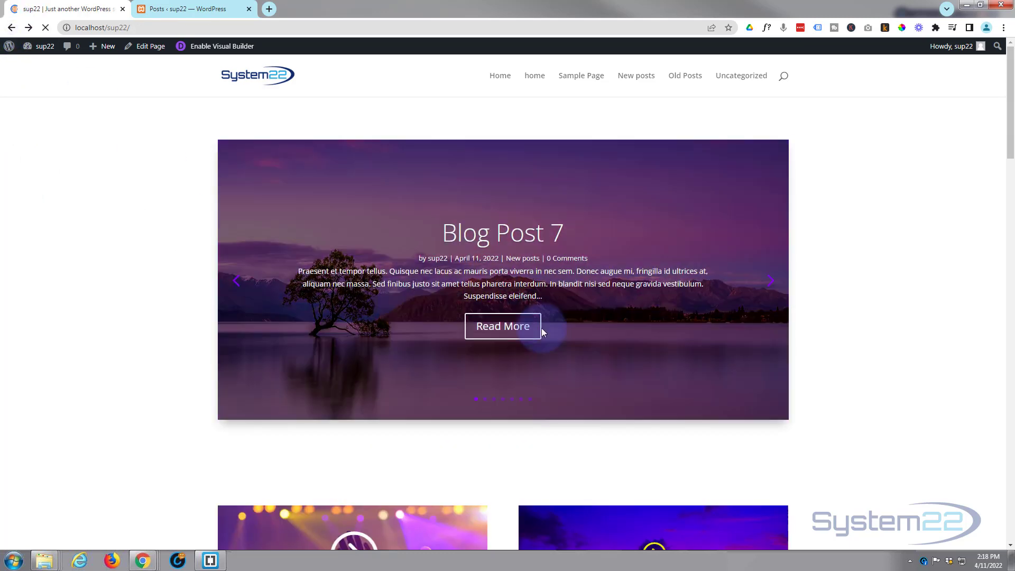
click(505, 331)
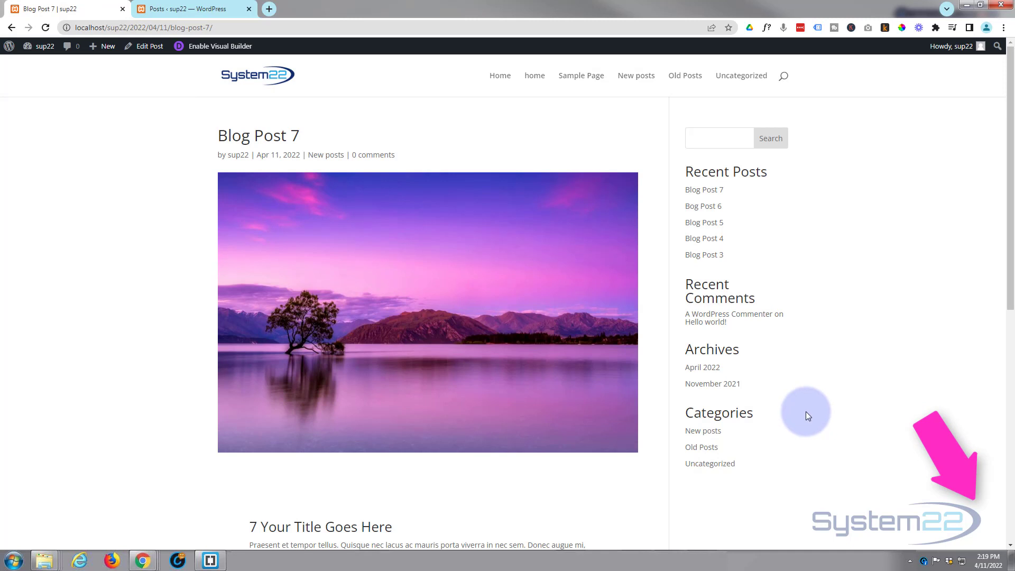
click(12, 28)
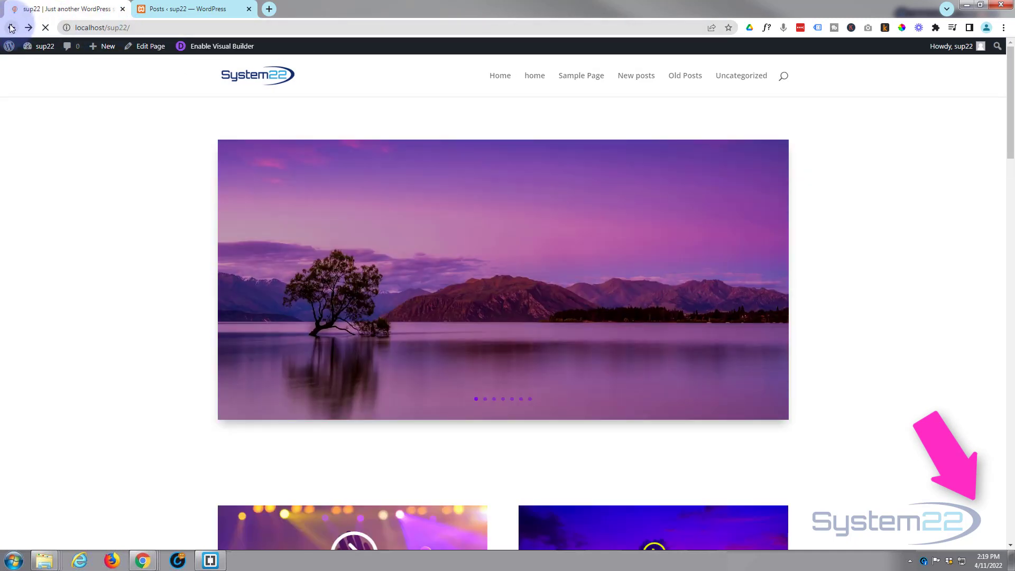